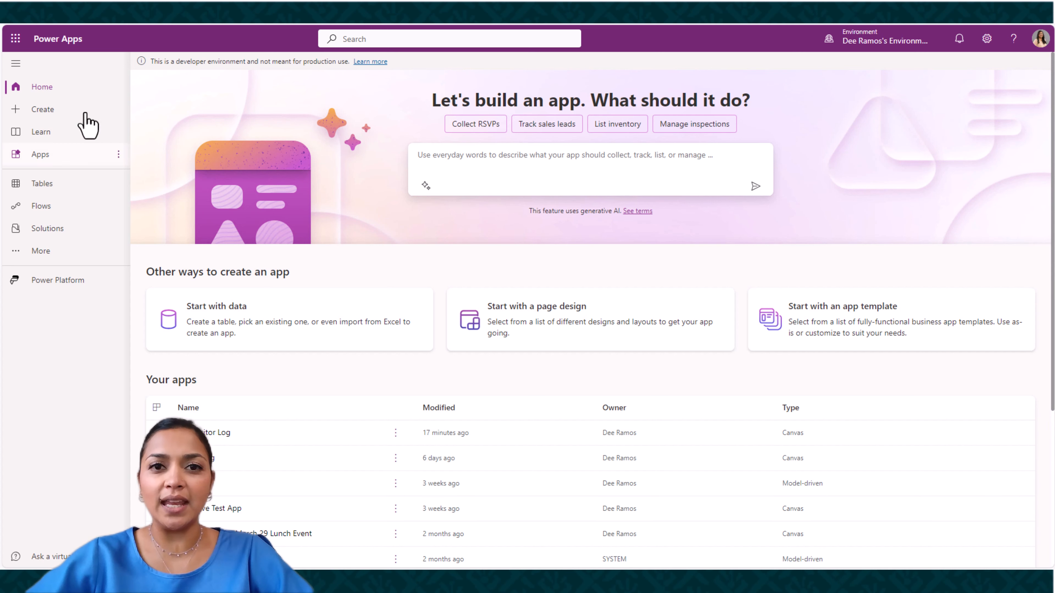
Create a blank canvas app named Demo Visitor Log in Tablet format.
{"action": "left_click", "coordinate": [57, 110]}
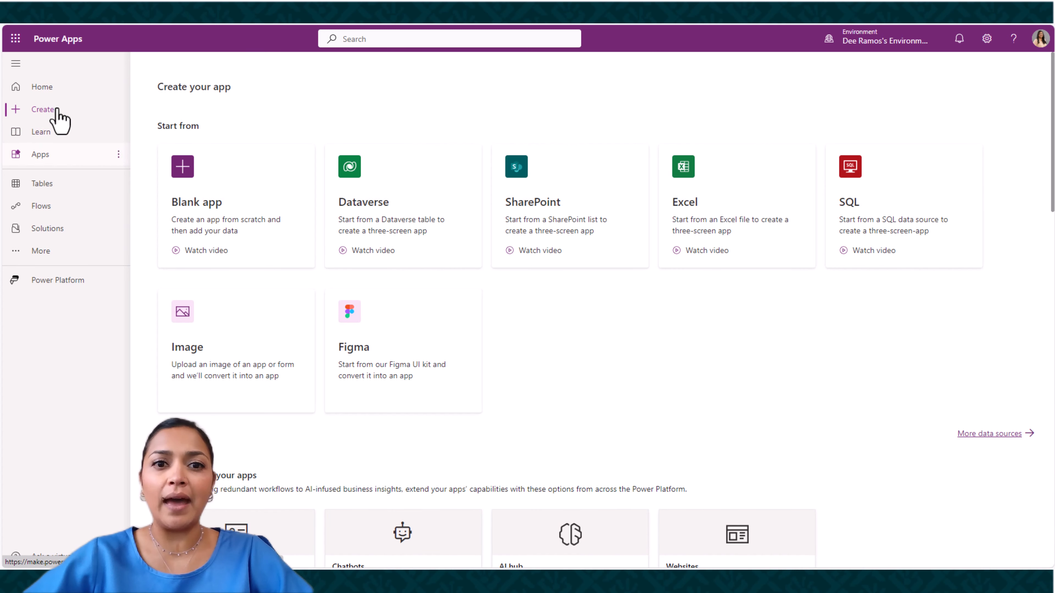
{"action": "left_click", "coordinate": [244, 196]}
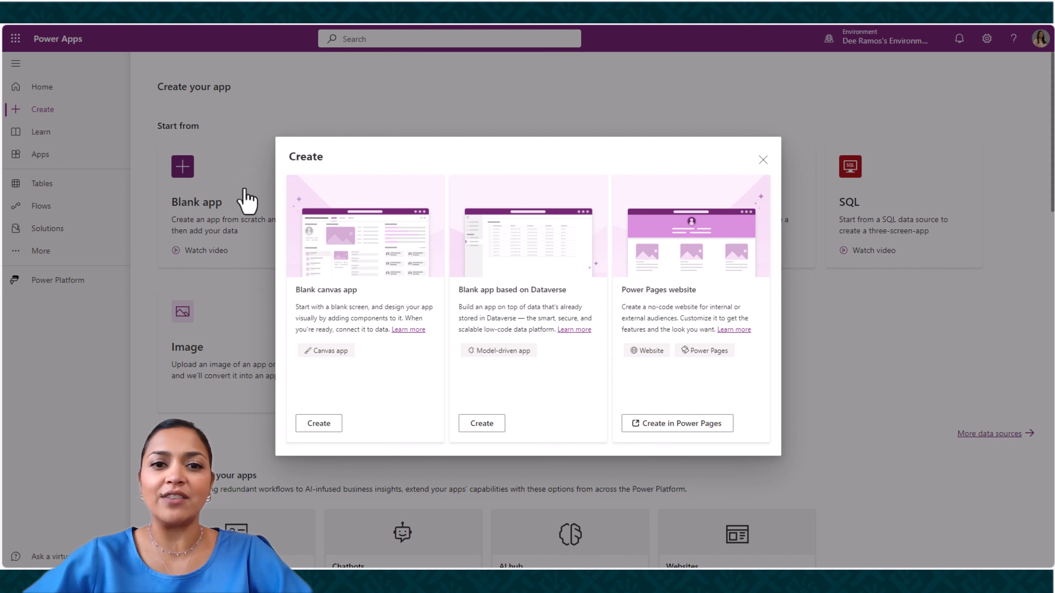
{"action": "left_click", "coordinate": [331, 423]}
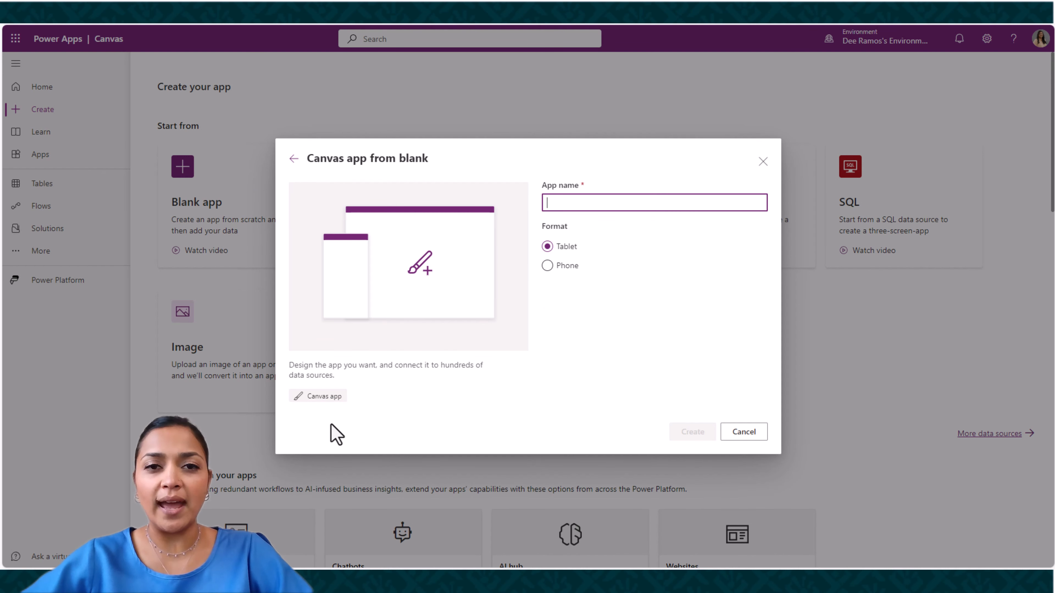
{"action": "type", "text": "D"}
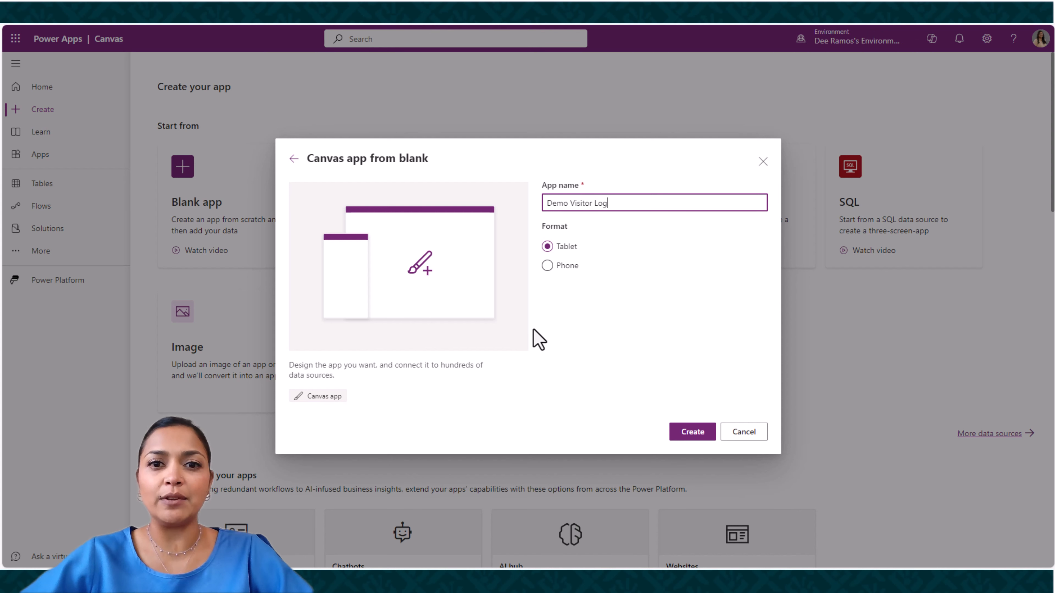
{"action": "type", "text": "emo Visitor Log"}
{"action": "left_click", "coordinate": [699, 436]}
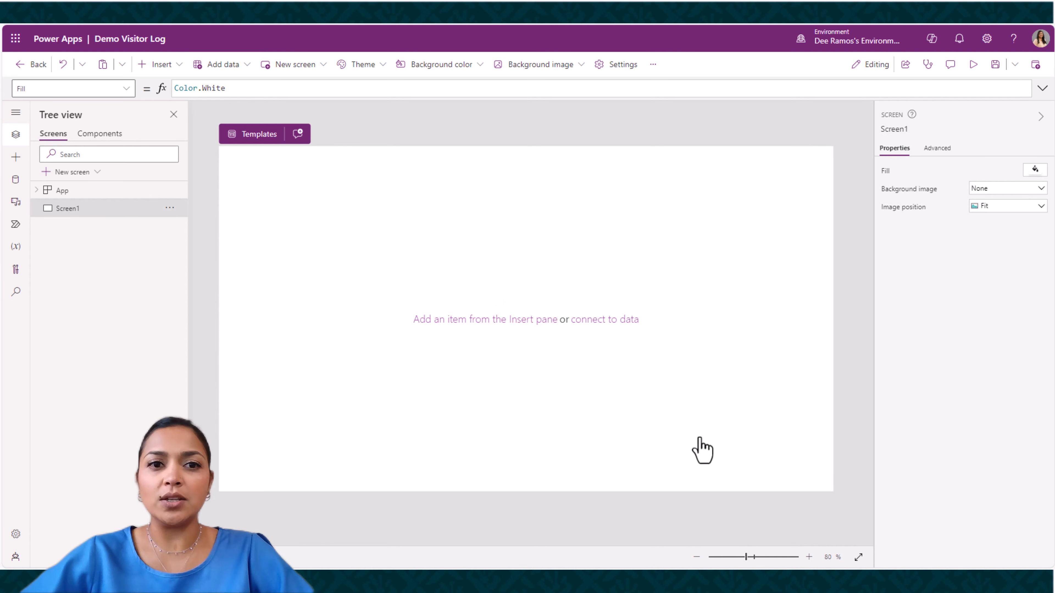
Rename the app's only screen, Screen1, as HomeScreen.
{"action": "left_click", "coordinate": [170, 208]}
{"action": "left_click", "coordinate": [192, 245]}
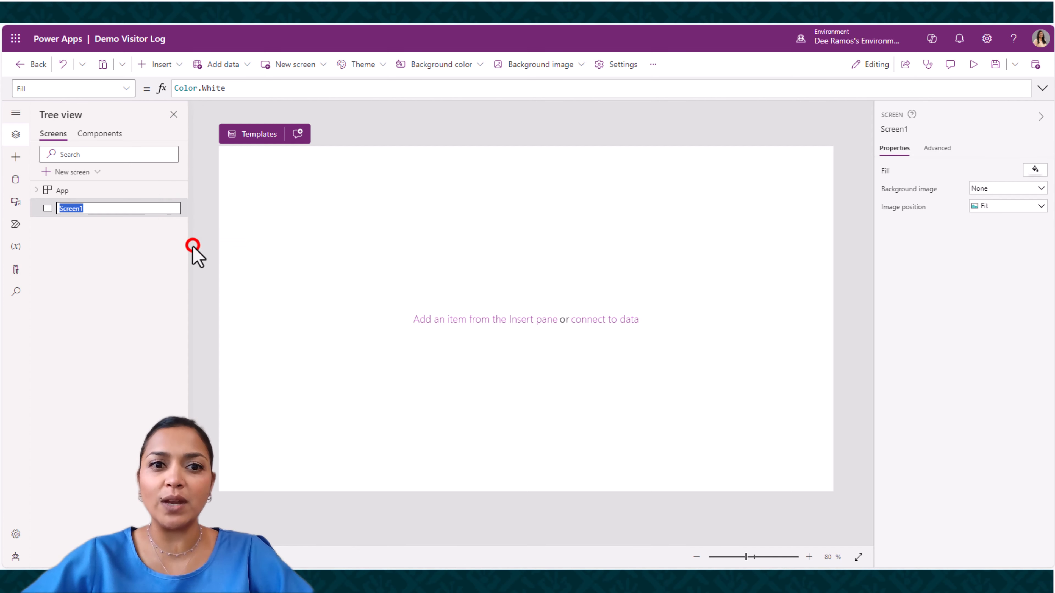
{"action": "type", "text": "Home"}
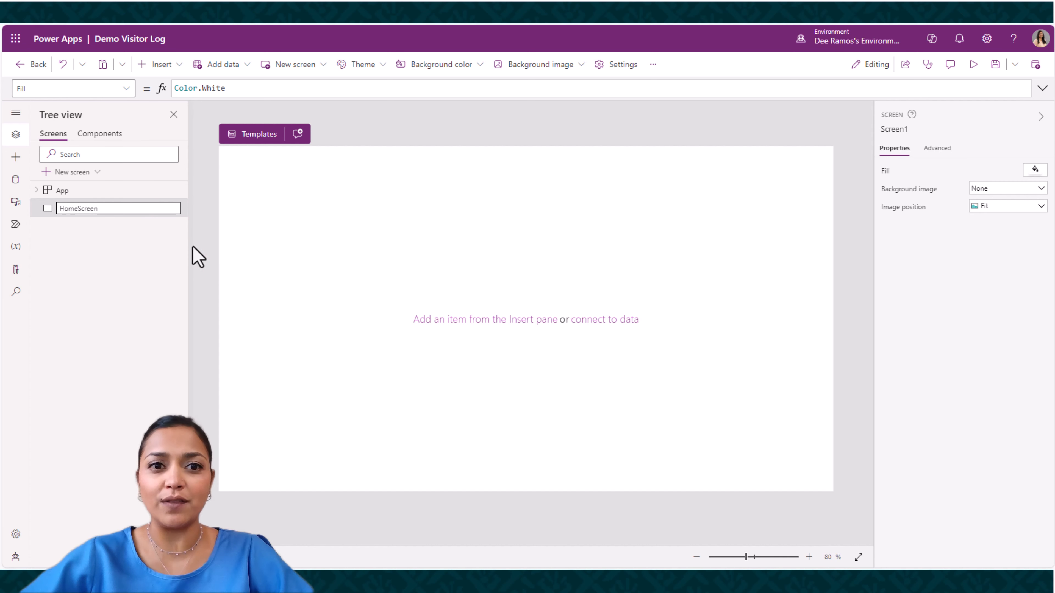
{"action": "left_click", "coordinate": [329, 326]}
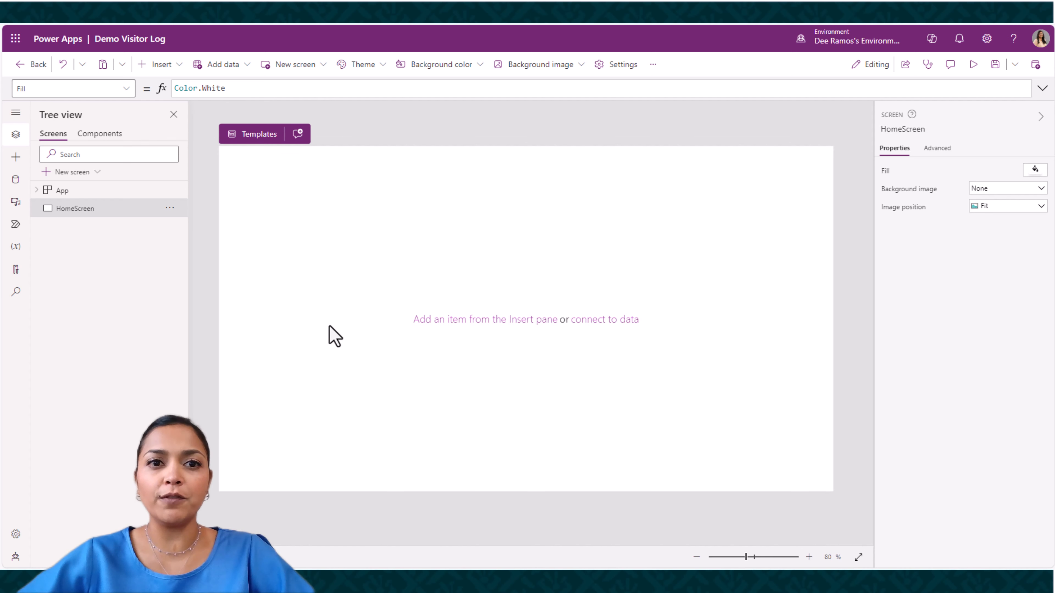
Search the insertable controls for "button" and add a Button to HomeScreen.
{"action": "left_click", "coordinate": [166, 66]}
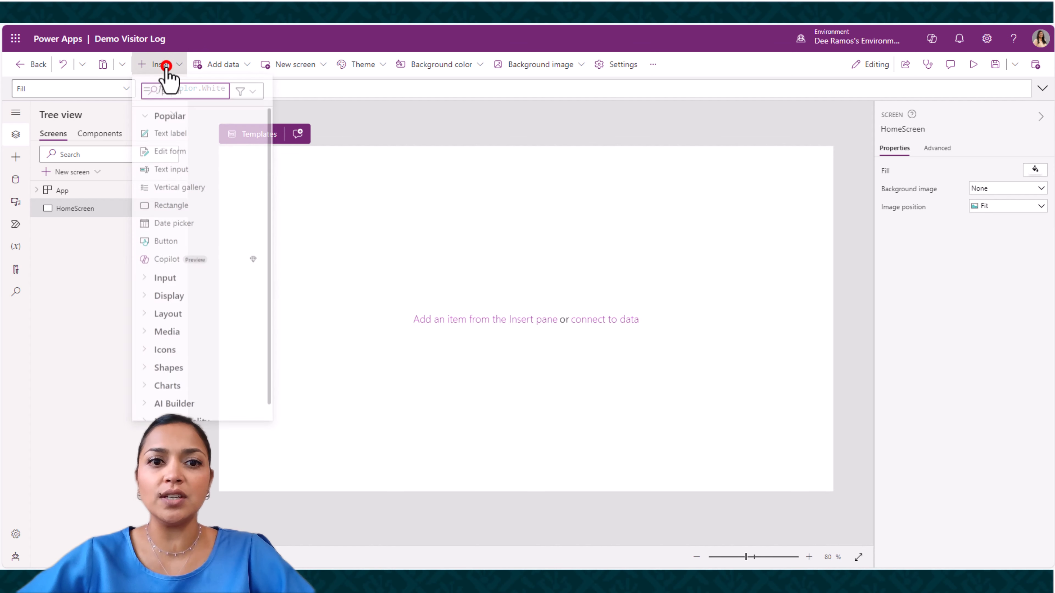
{"action": "type", "text": "button"}
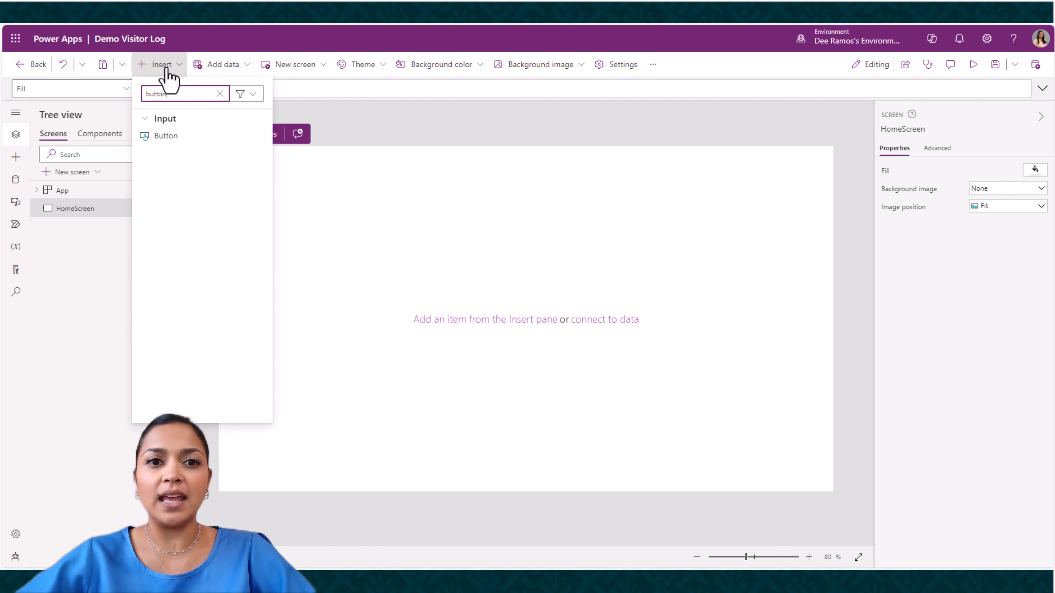
{"action": "left_click", "coordinate": [195, 136]}
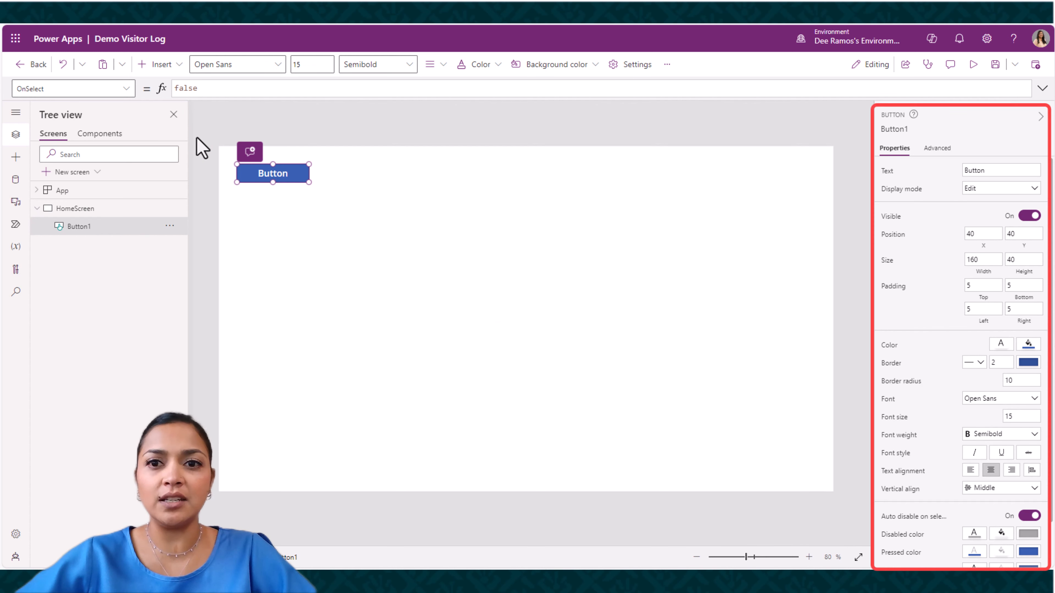
Set the new button's width to 400 and its height to 400.
{"action": "double_click", "coordinate": [982, 260]}
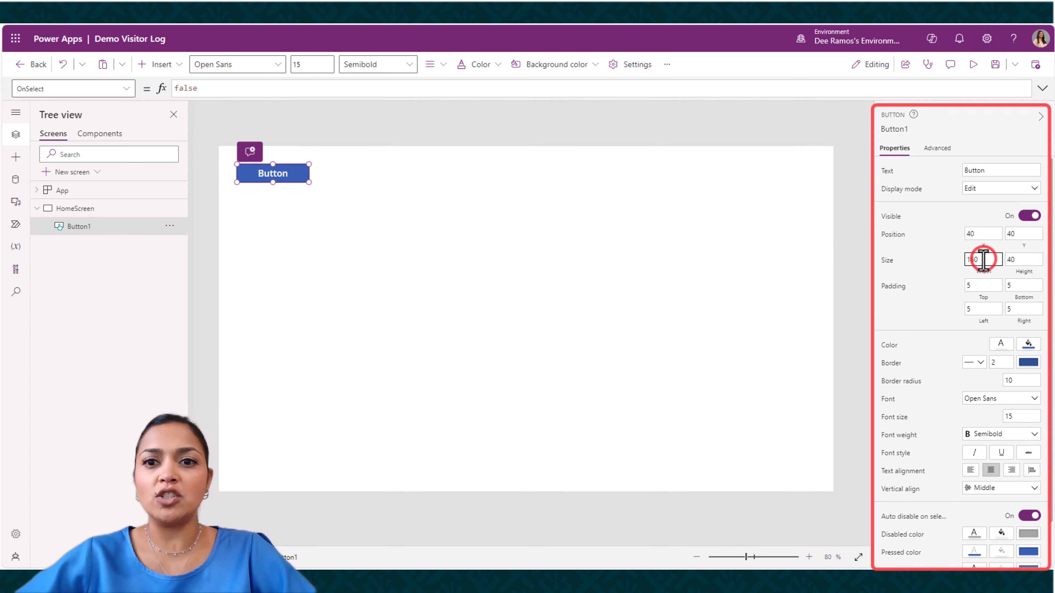
{"action": "key", "text": "BackSpace"}
{"action": "type", "text": "400"}
{"action": "key", "text": "Tab"}
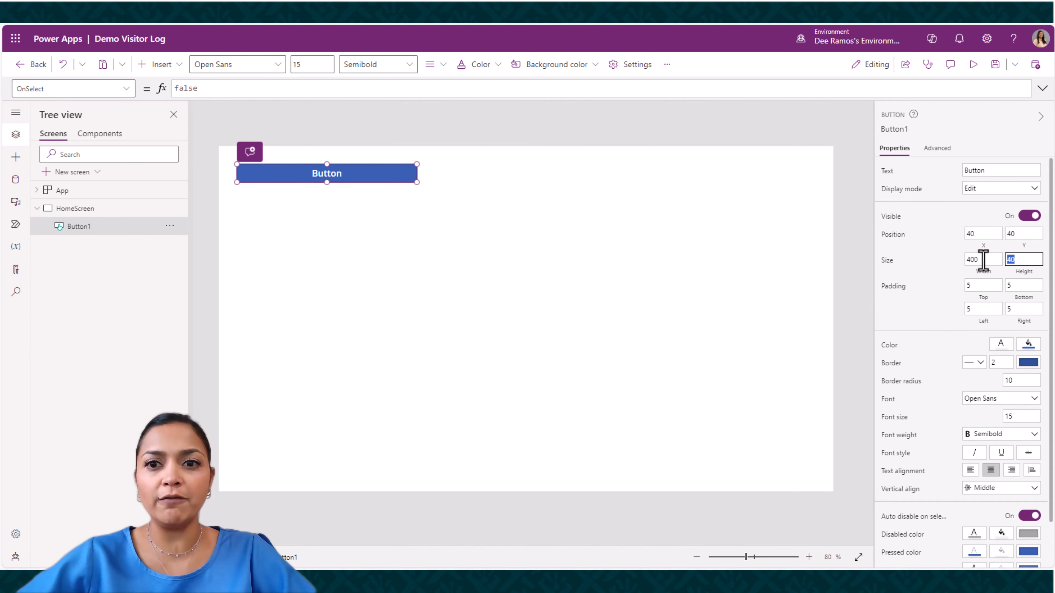
{"action": "key", "text": "Tab"}
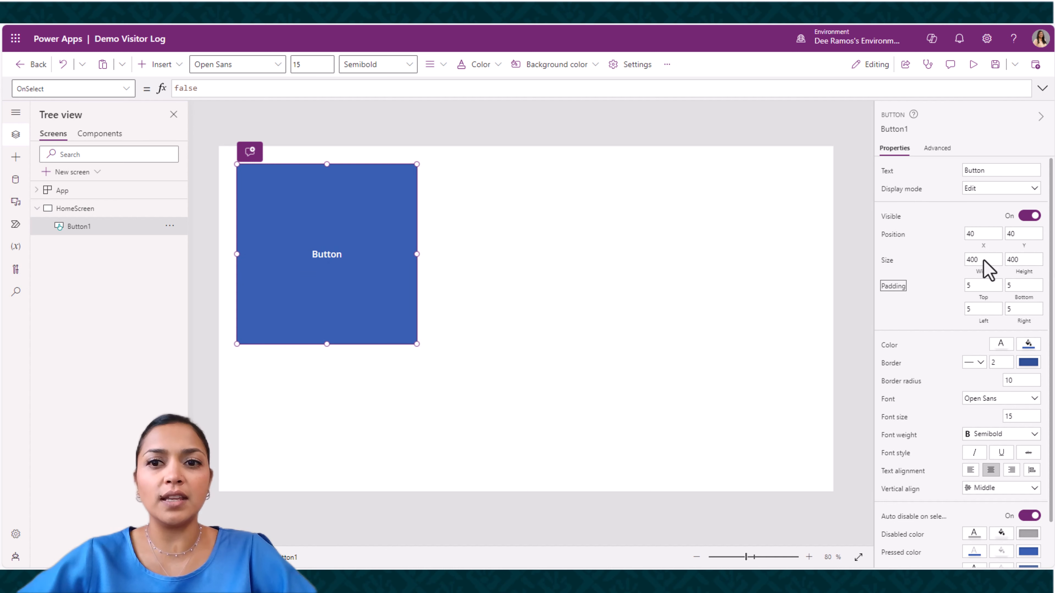
Change the button's text to "Sign In" and set its font size to 40.
{"action": "left_click", "coordinate": [991, 170]}
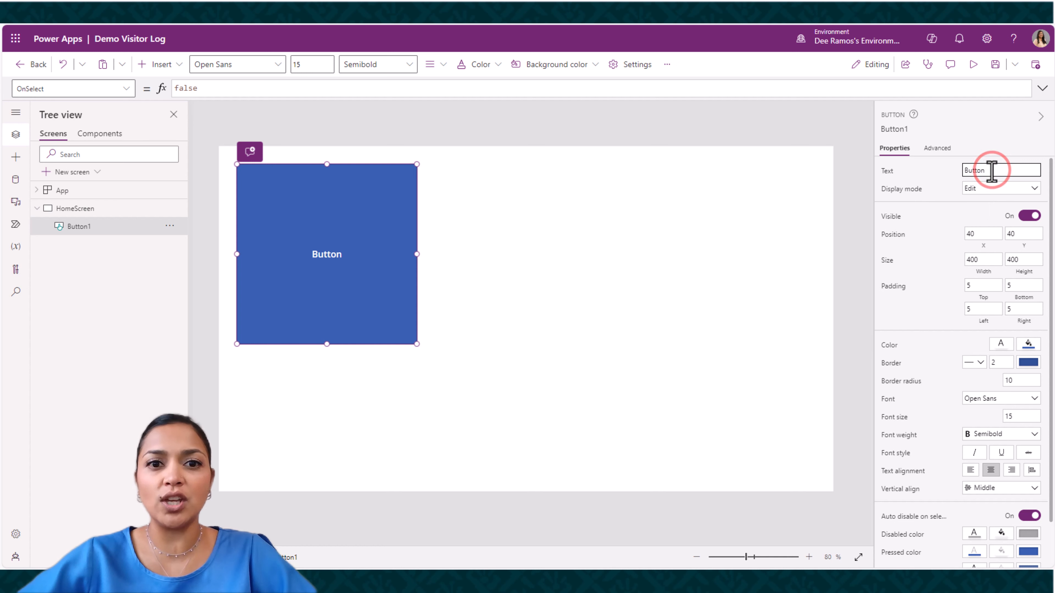
{"action": "key", "text": "BackSpace"}
{"action": "key", "text": "BackSpace"}
{"action": "key", "text": "BackSpace"}
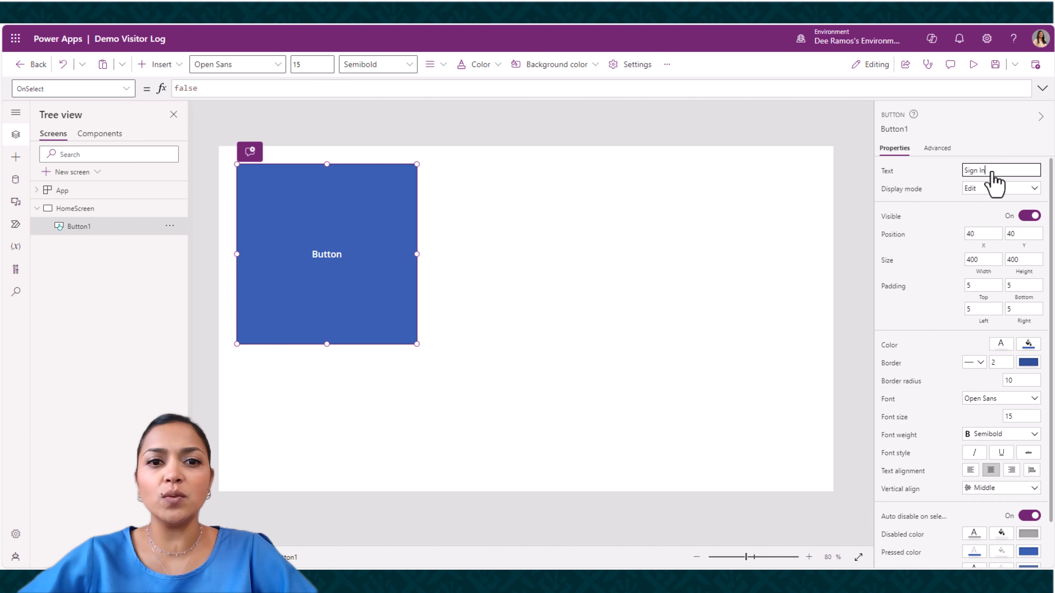
{"action": "double_click", "coordinate": [1012, 415]}
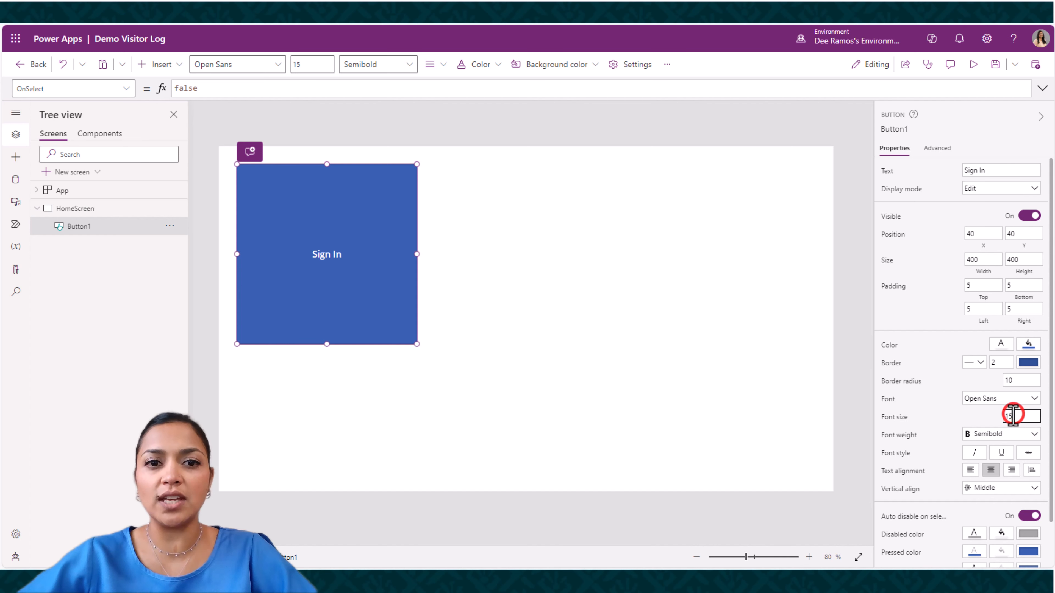
{"action": "type", "text": "40"}
{"action": "key", "text": "Tab"}
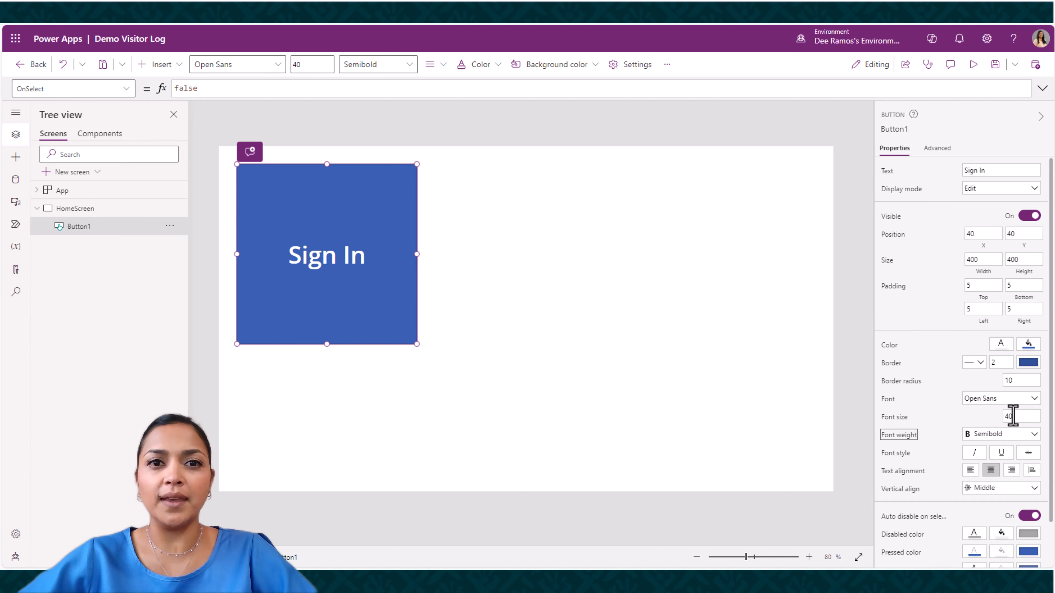
{"action": "left_click", "coordinate": [557, 252]}
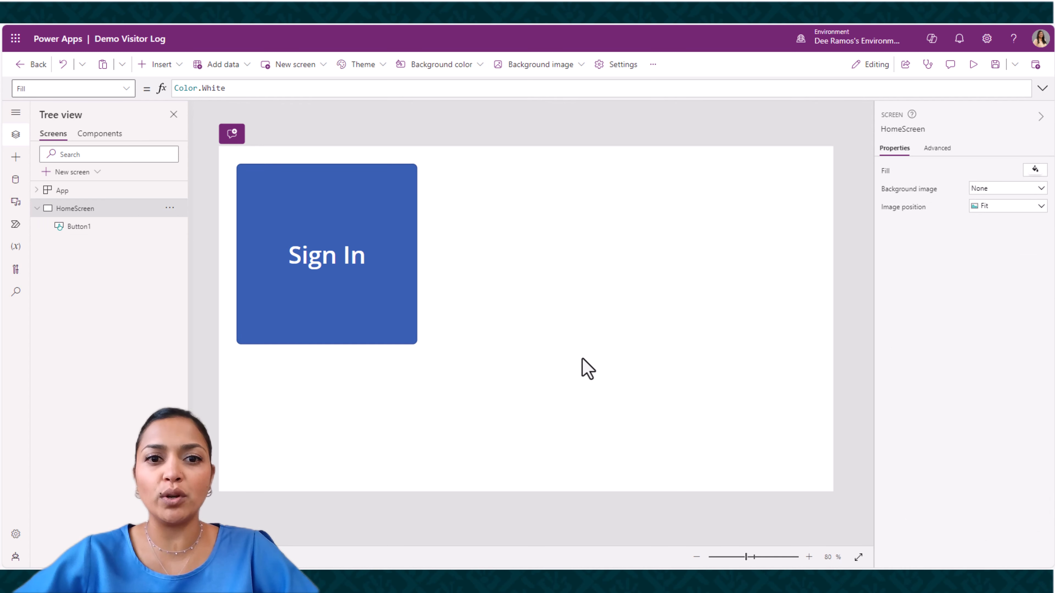
Round the Sign In button's corners by setting its border radius to 50.
{"action": "left_click", "coordinate": [306, 320]}
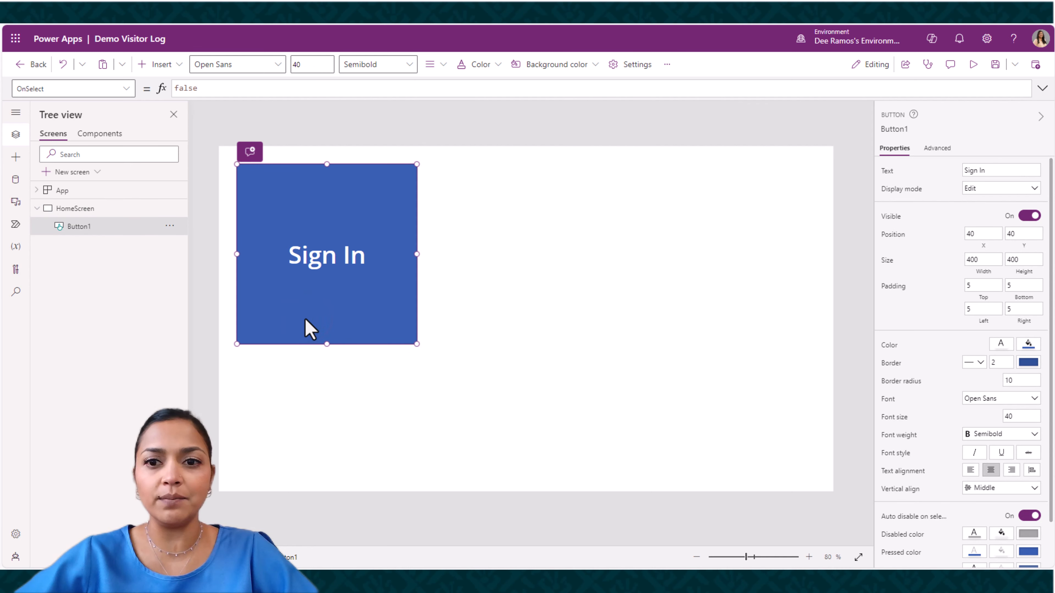
{"action": "left_click", "coordinate": [1033, 380]}
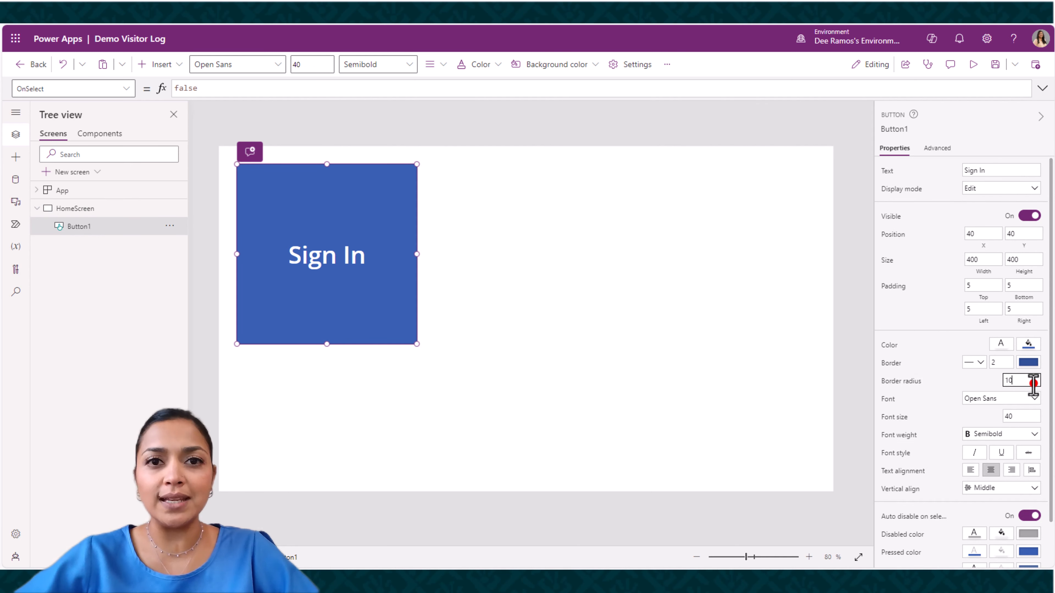
{"action": "key", "text": "BackSpace"}
{"action": "key", "text": "BackSpace"}
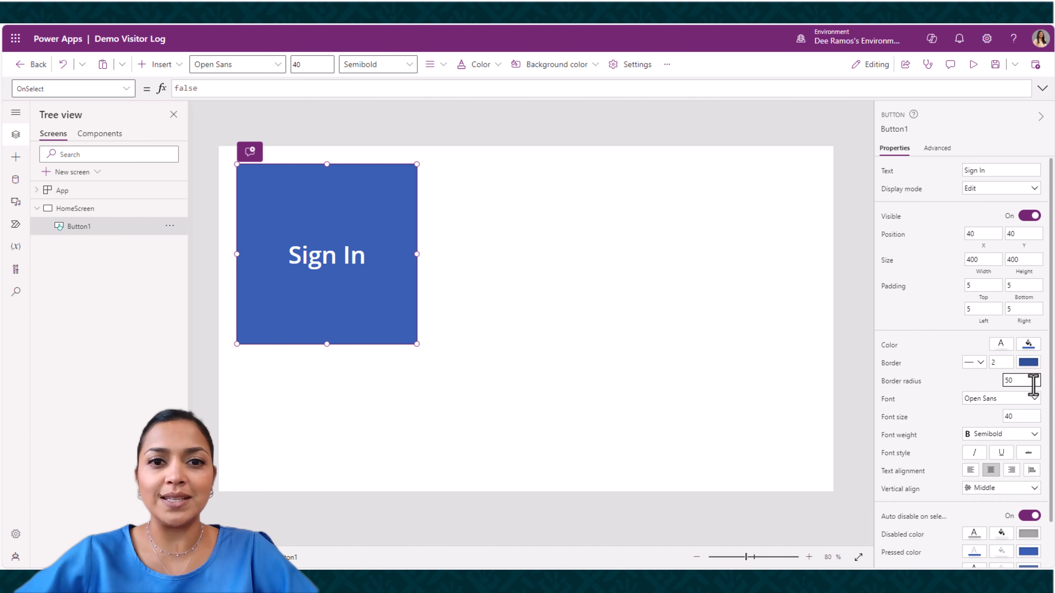
{"action": "left_click", "coordinate": [634, 390]}
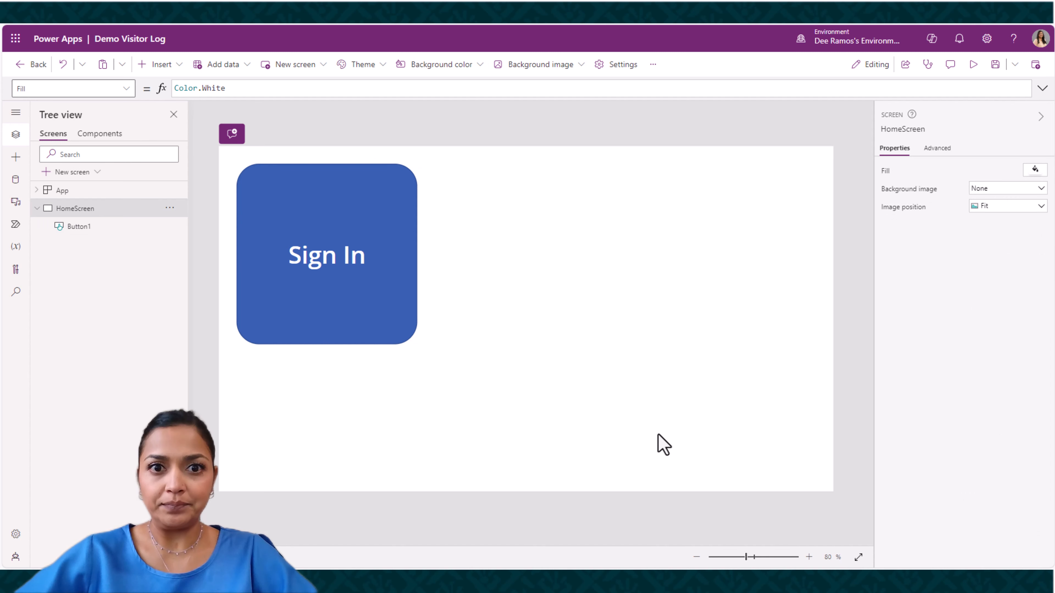
Duplicate the Sign In button with copy and paste, and place the copy beside the original at about X 513, Y 40.
{"action": "left_click", "coordinate": [370, 307]}
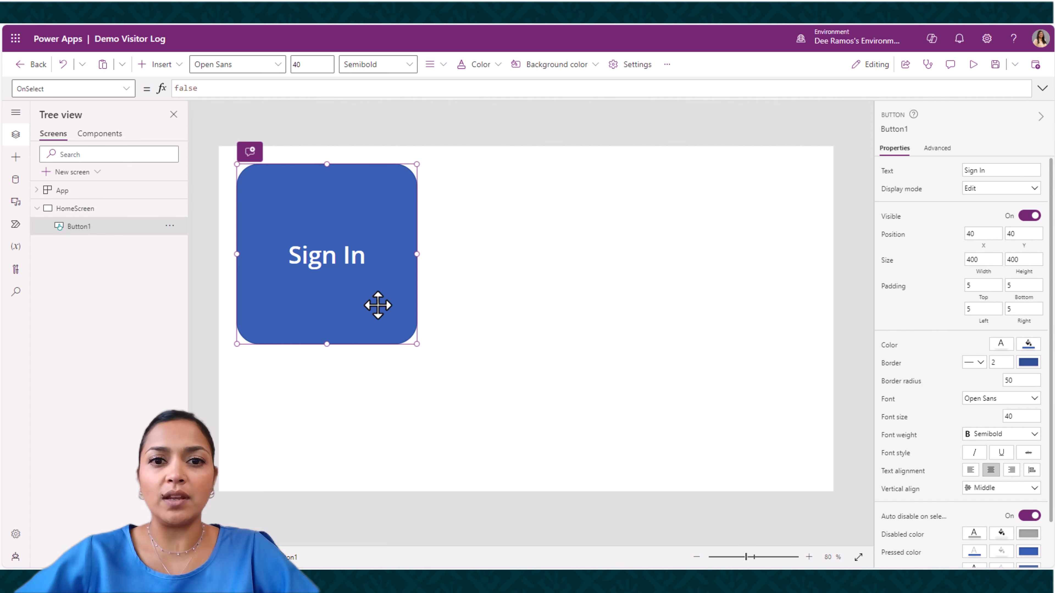
{"action": "right_click", "coordinate": [376, 306]}
{"action": "left_click", "coordinate": [411, 338]}
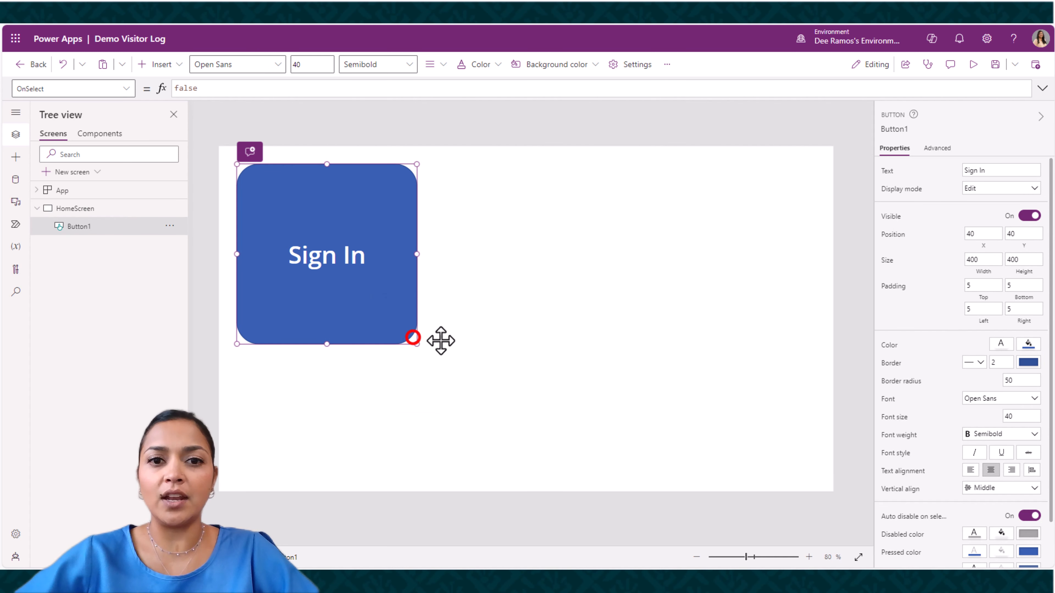
{"action": "right_click", "coordinate": [473, 335]}
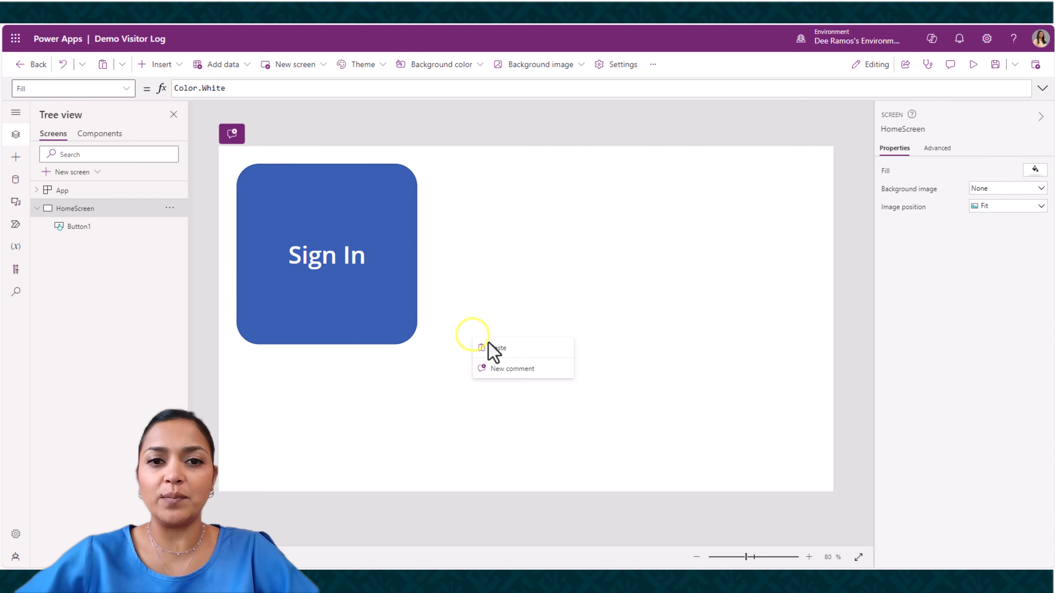
{"action": "left_click", "coordinate": [494, 345]}
{"action": "left_click_drag", "start_coordinate": [376, 294], "coordinate": [581, 286]}
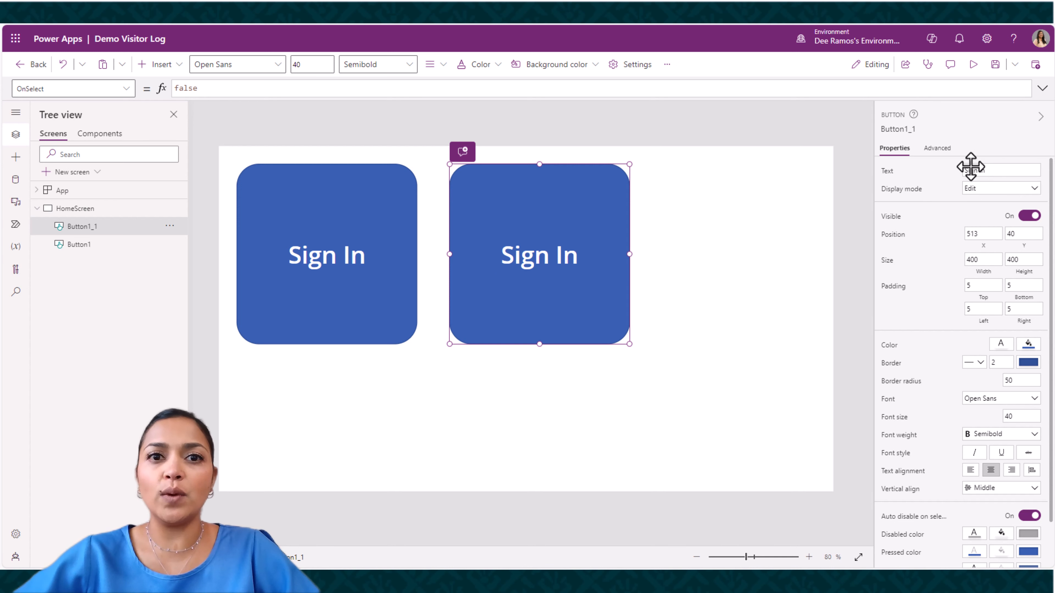
Edit the formula of the copied button's Text property to "Sign Out".
{"action": "left_click", "coordinate": [125, 89]}
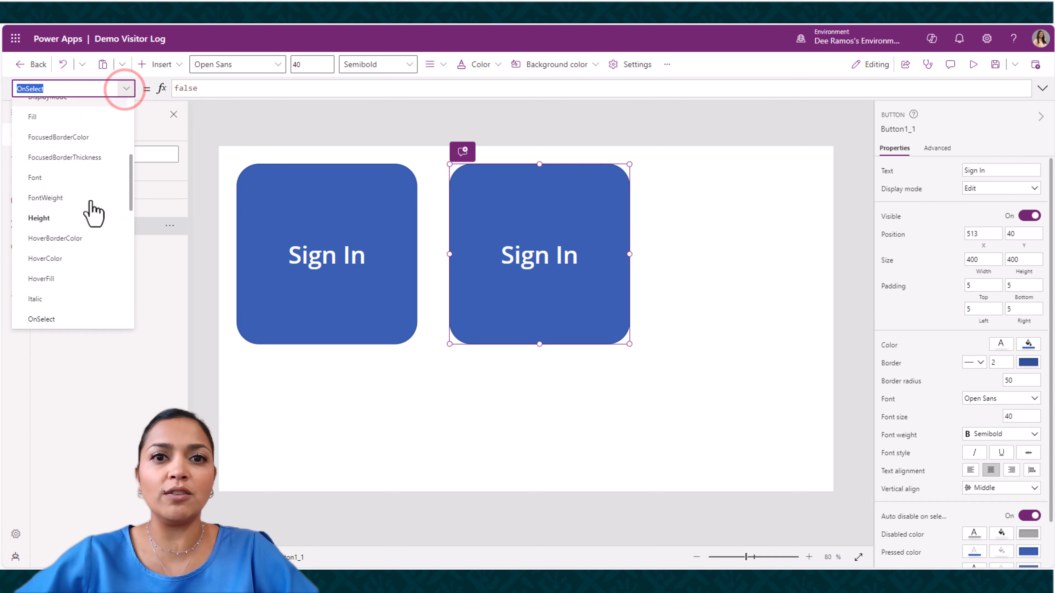
{"action": "scroll", "coordinate": [69, 292], "scroll_direction": "down", "scroll_amount": 3}
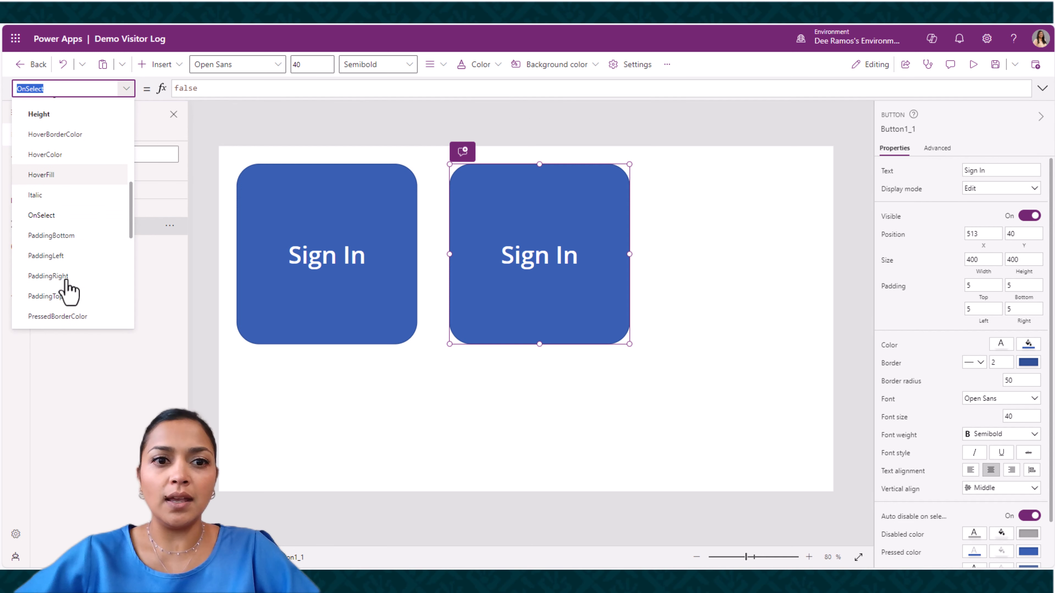
{"action": "scroll", "coordinate": [66, 284], "scroll_direction": "down", "scroll_amount": 4}
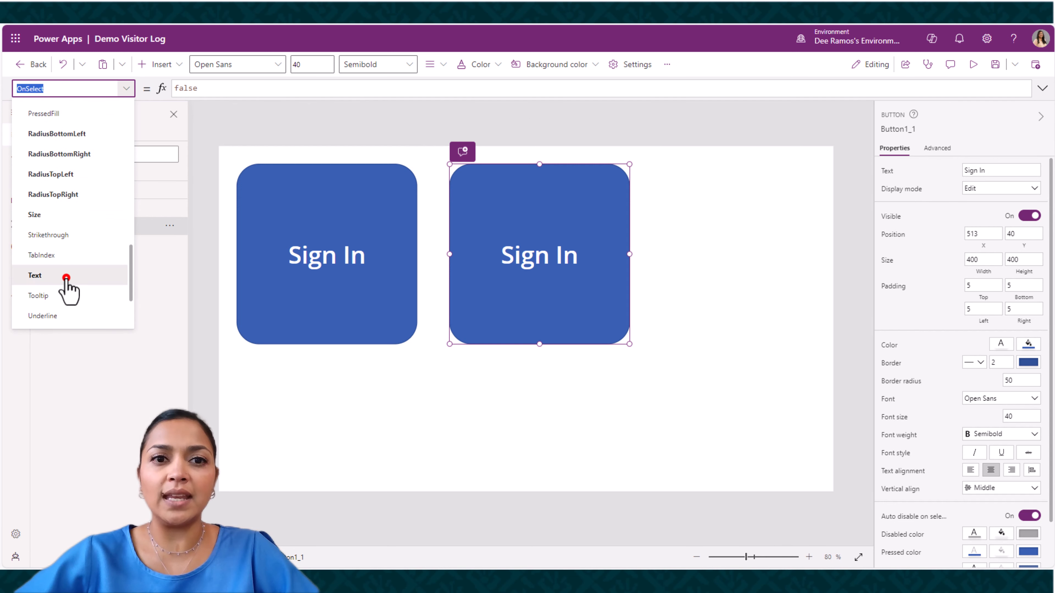
{"action": "left_click", "coordinate": [65, 278]}
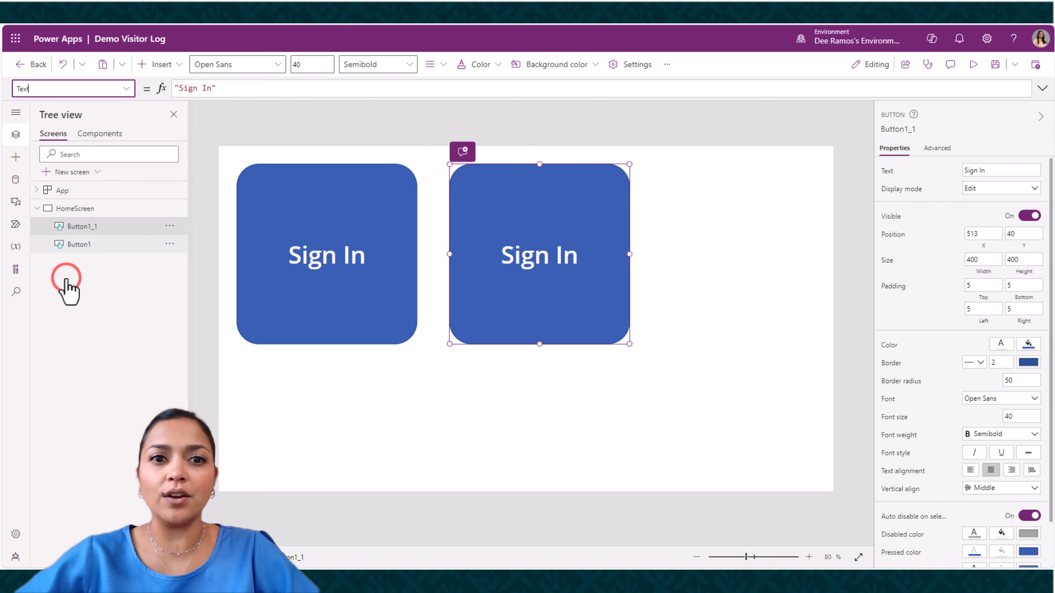
{"action": "left_click", "coordinate": [211, 88]}
{"action": "key", "text": "BackSpace"}
{"action": "key", "text": "BackSpace"}
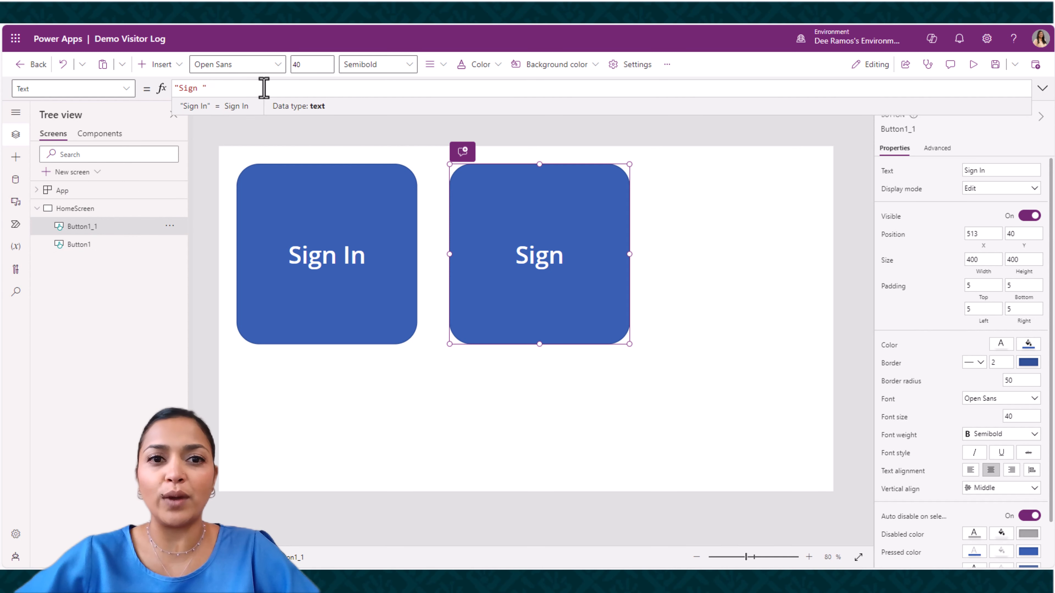
{"action": "type", "text": "Out"}
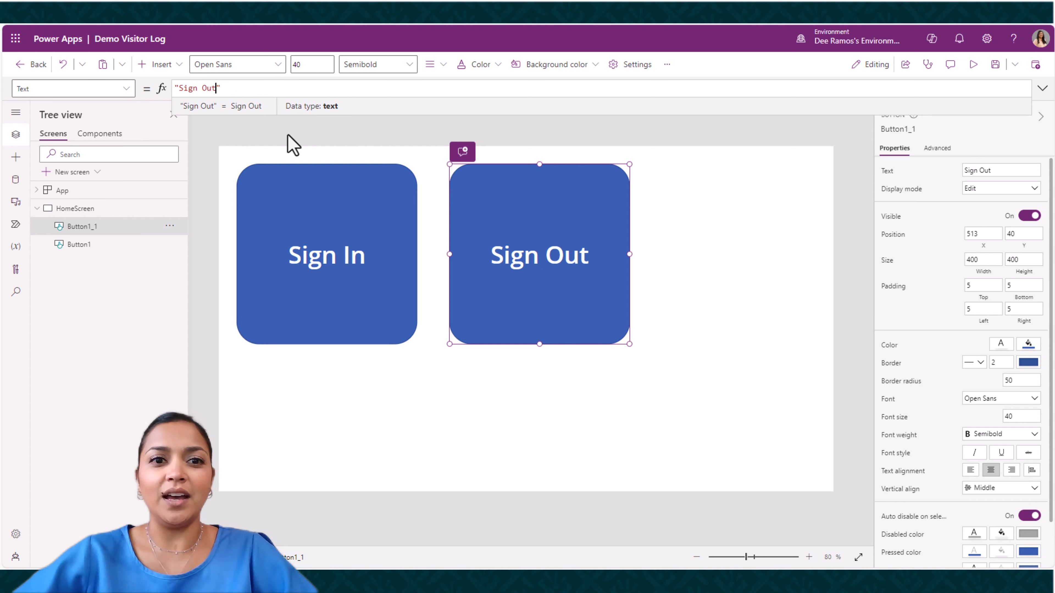
Rename the copied Sign Out button in the HomeScreen tree as Btn_SignOut.
{"action": "left_click", "coordinate": [129, 230]}
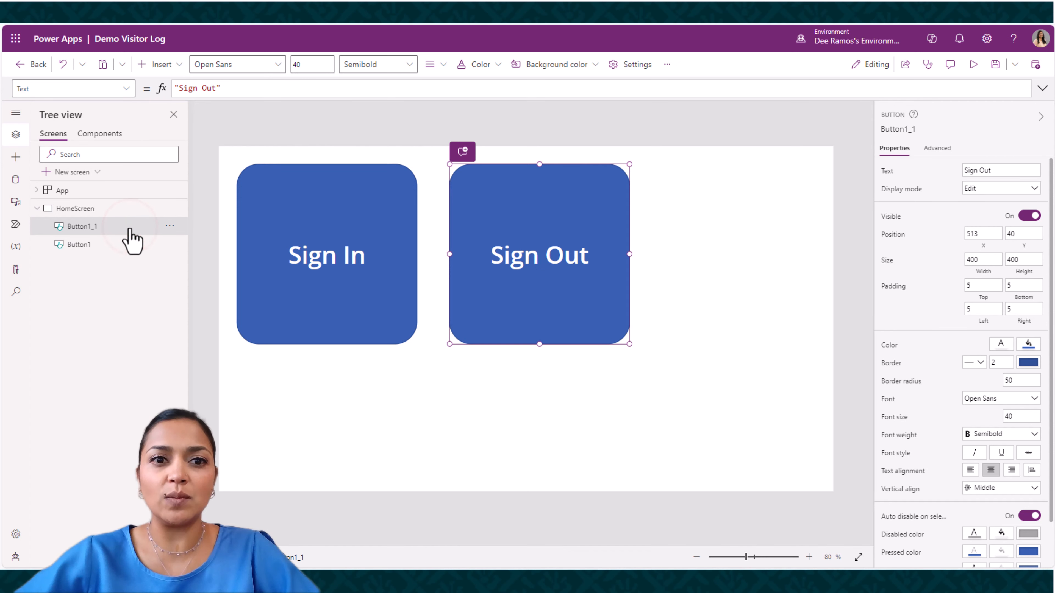
{"action": "left_click", "coordinate": [170, 226]}
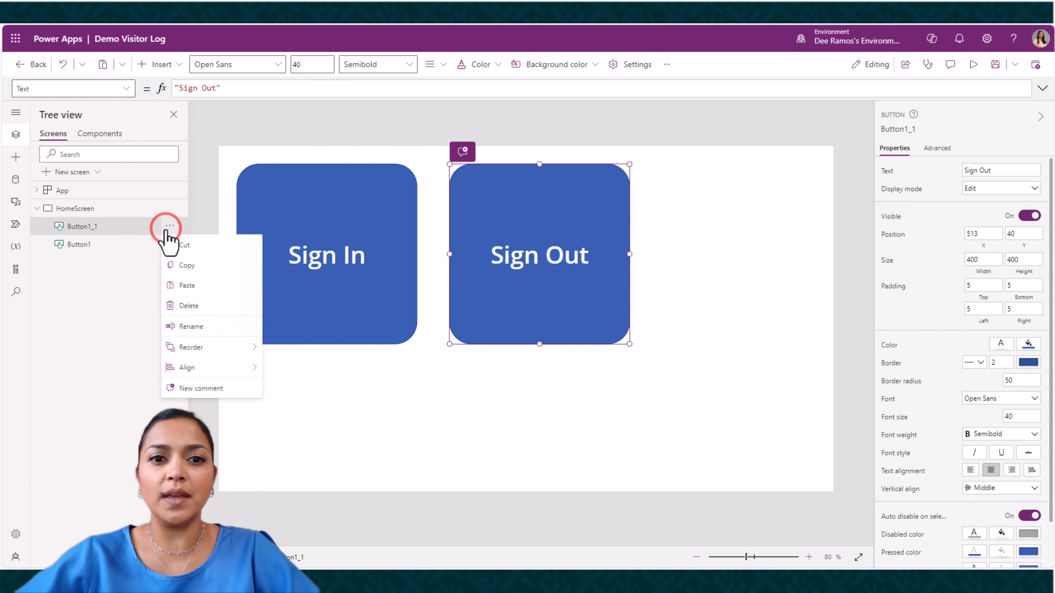
{"action": "left_click", "coordinate": [200, 327]}
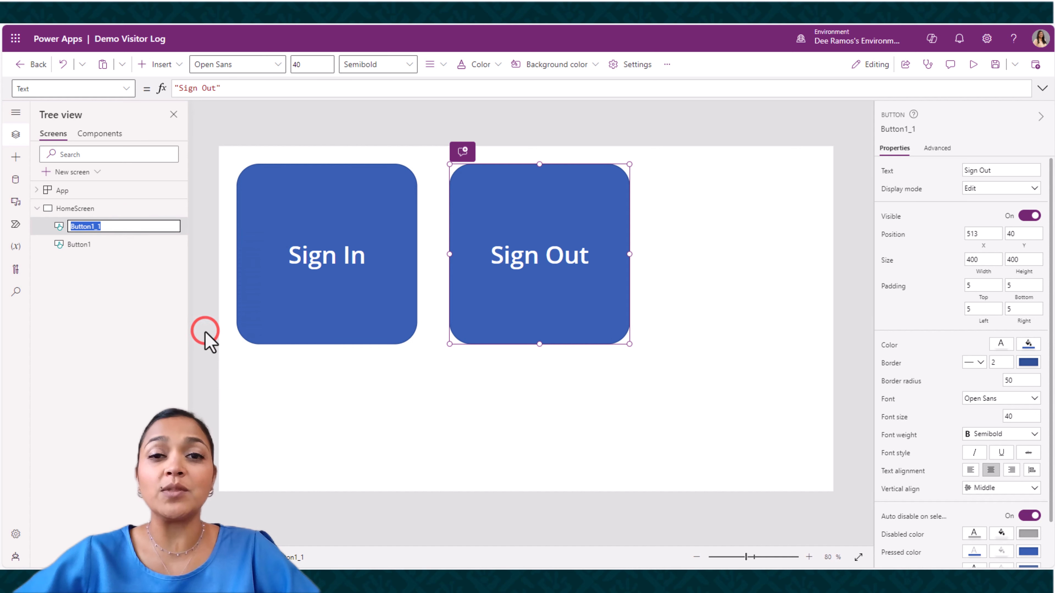
{"action": "type", "text": "Btn_"}
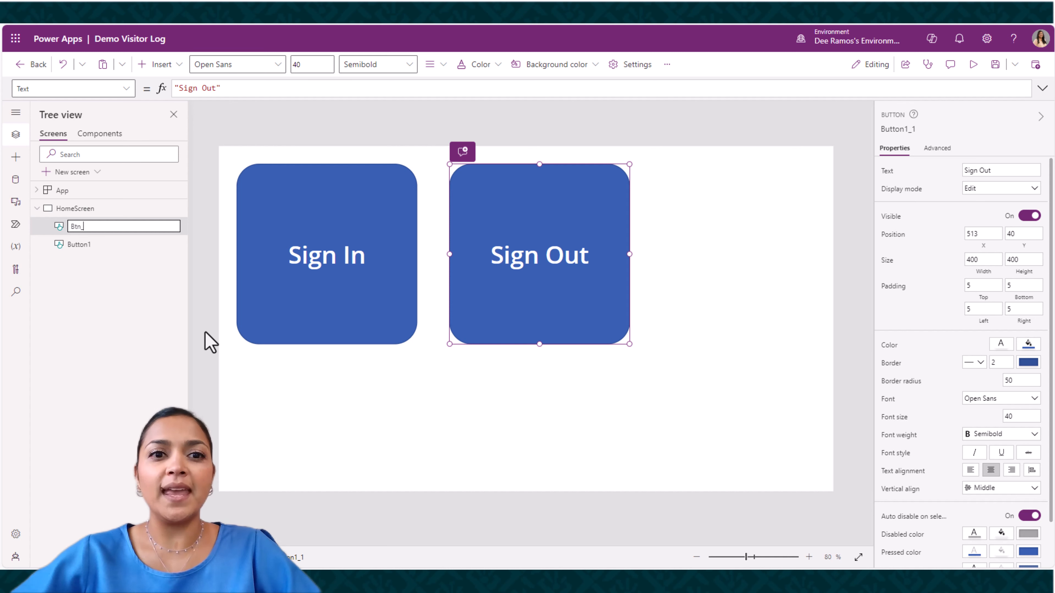
{"action": "type", "text": "SignOut"}
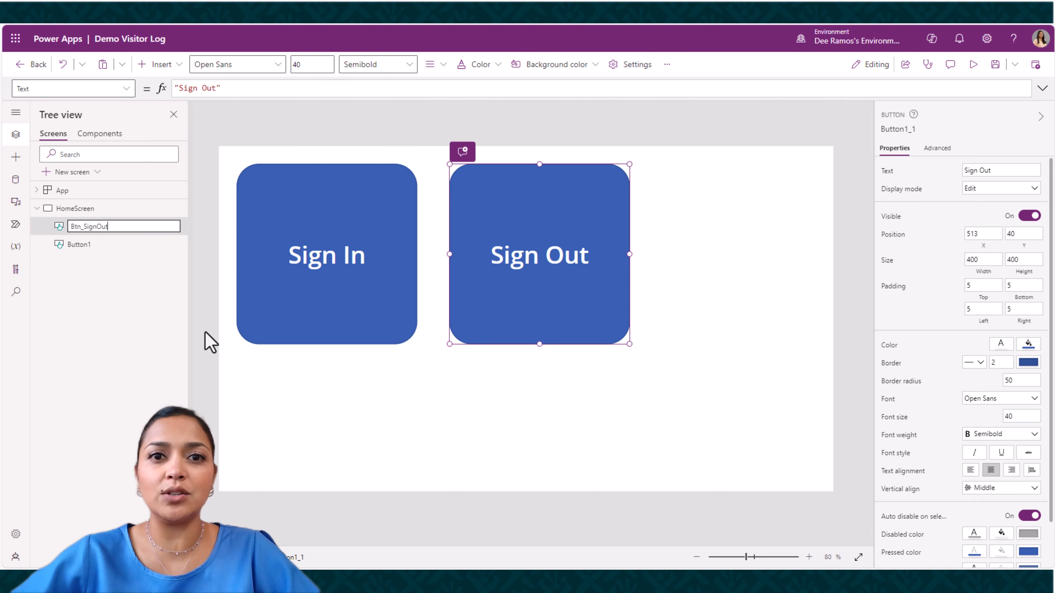
Rename the original Sign In button, Button1, as Btn_SignIn.
{"action": "left_click", "coordinate": [112, 257]}
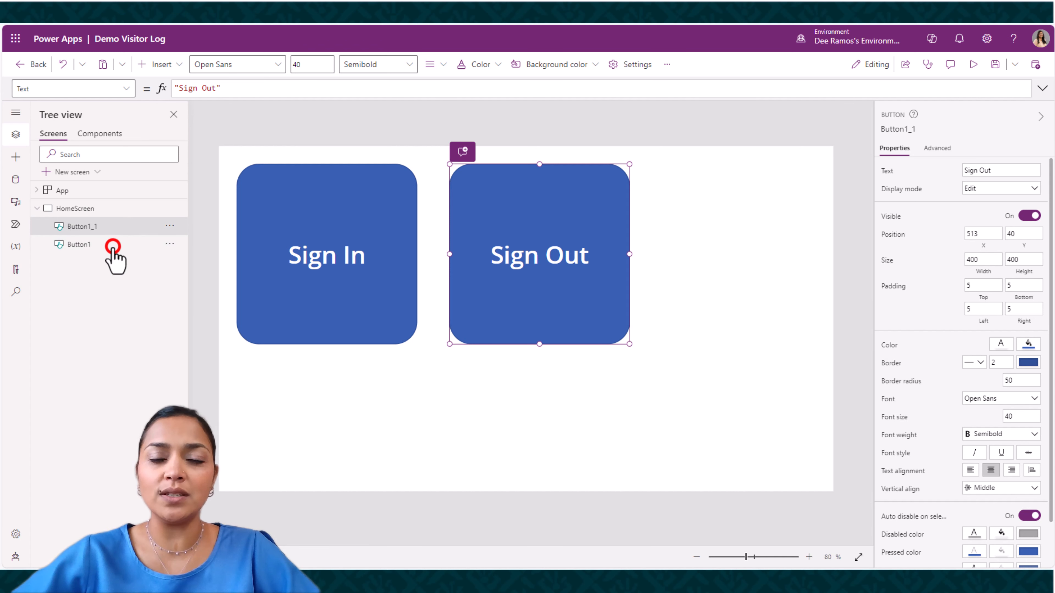
{"action": "left_click", "coordinate": [168, 244]}
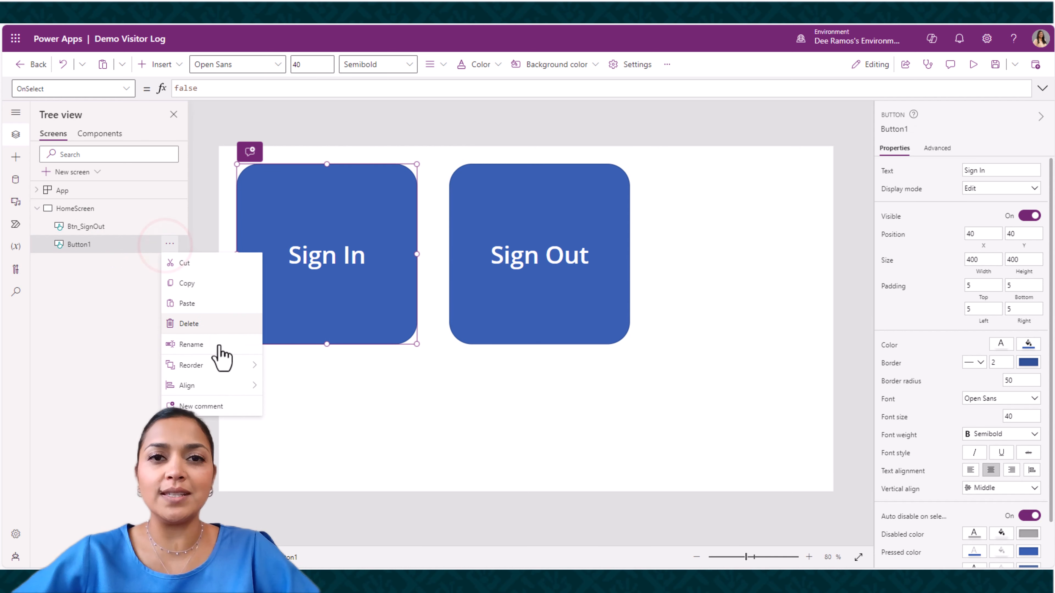
{"action": "left_click", "coordinate": [219, 343]}
{"action": "type", "text": "Btn_SignIn"}
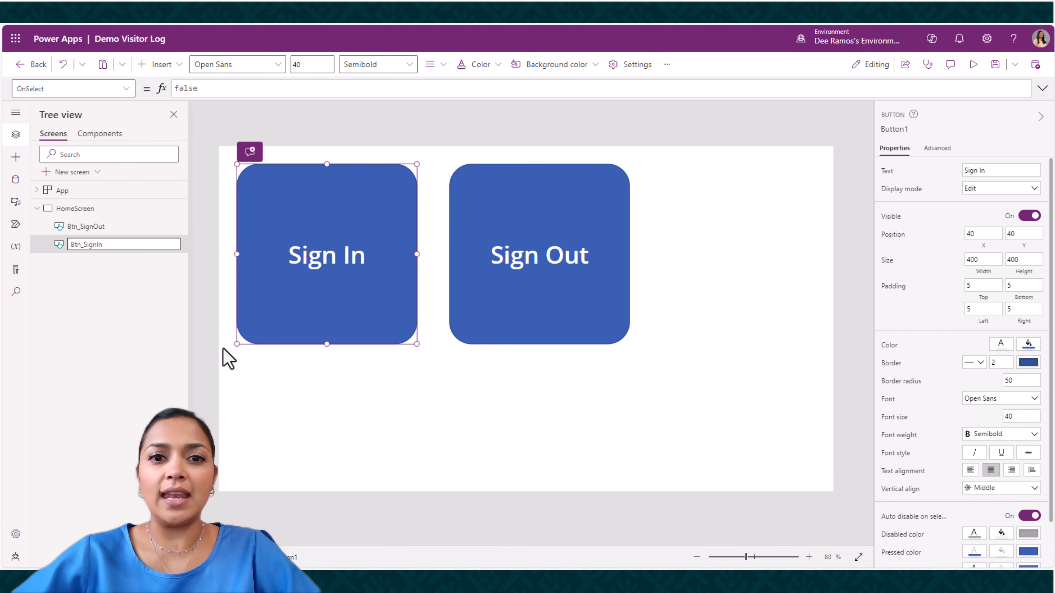
{"action": "left_click", "coordinate": [306, 437]}
Select both buttons and move them together to the lower middle of the screen, with Sign In at about X 228, Y 320.
{"action": "left_click", "coordinate": [339, 314]}
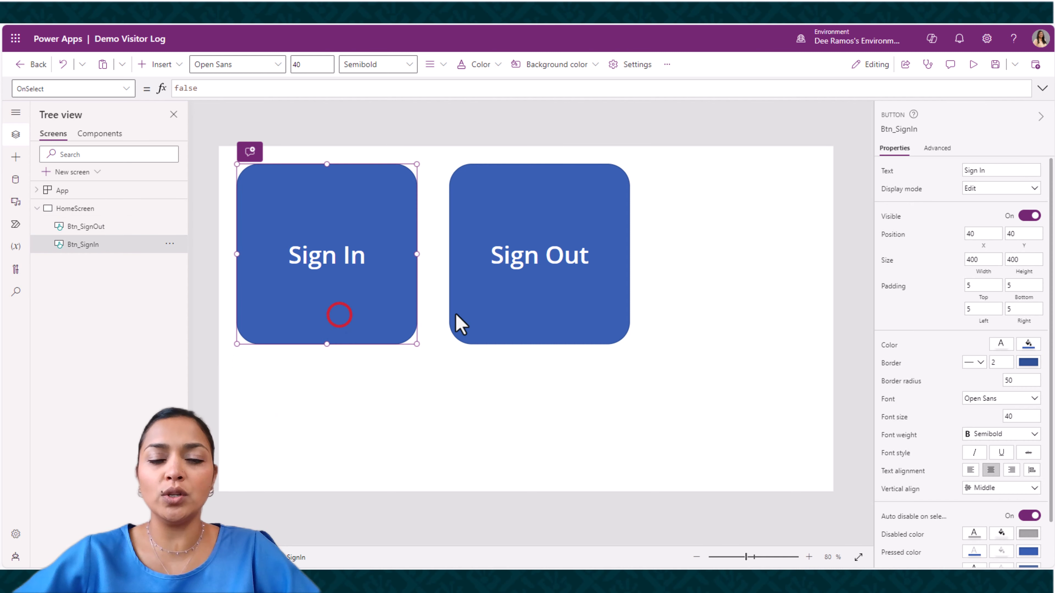
{"action": "left_click", "coordinate": [517, 311], "text": "shift"}
{"action": "left_click_drag", "start_coordinate": [518, 310], "coordinate": [618, 424]}
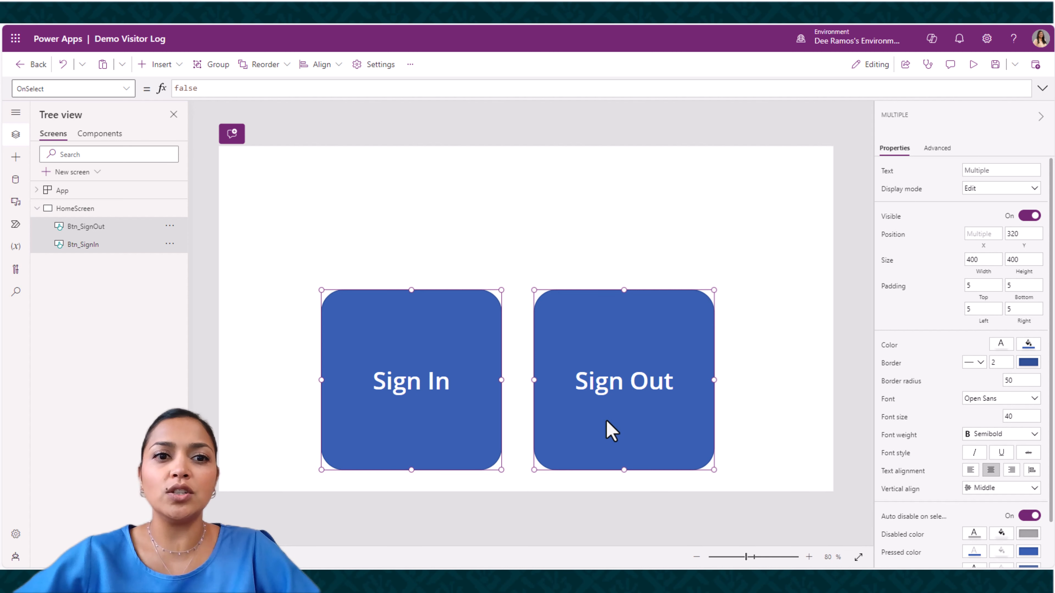
Upload the image PowerWithDeeTopCenter.png from the DeeCreated folder to the app's media.
{"action": "left_click", "coordinate": [15, 202]}
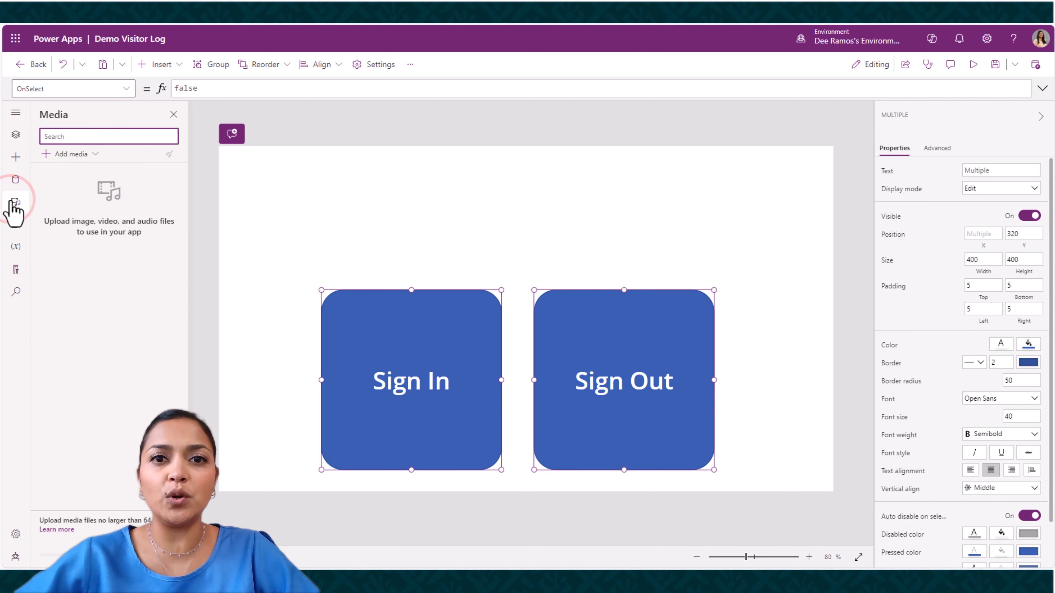
{"action": "left_click", "coordinate": [72, 157]}
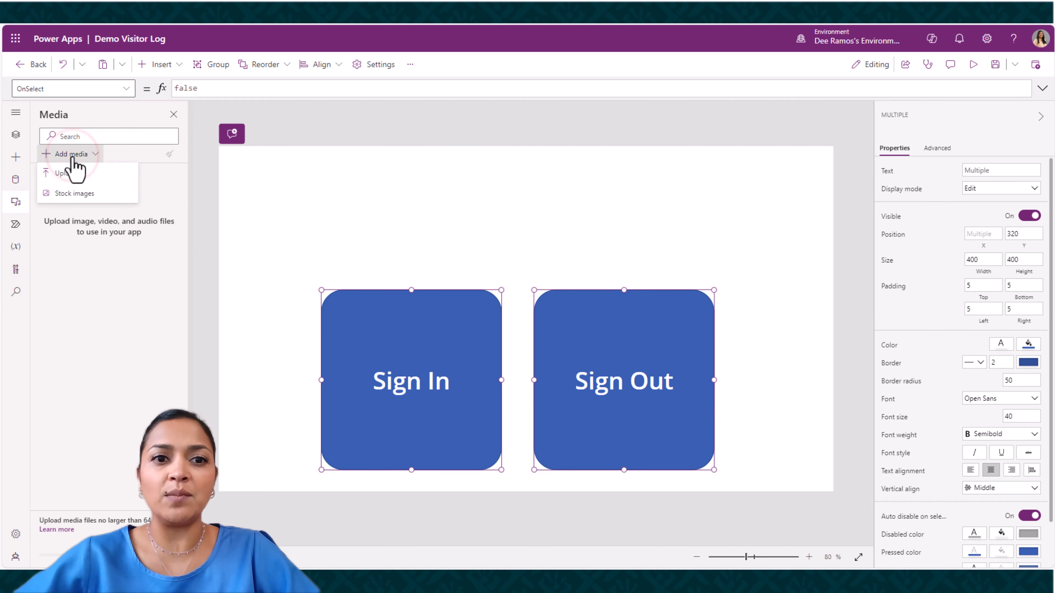
{"action": "left_click", "coordinate": [71, 174]}
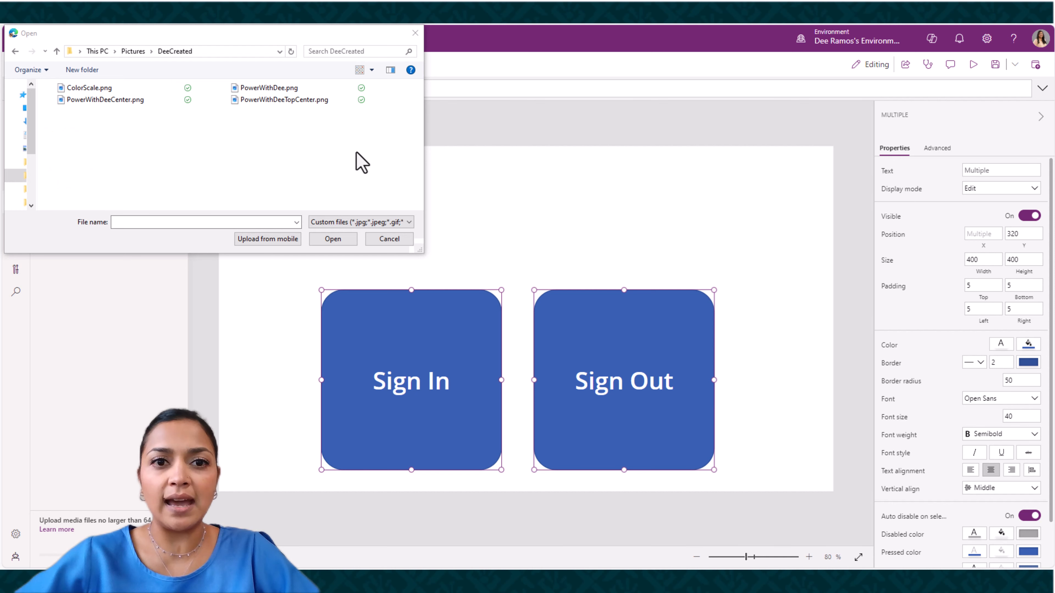
{"action": "left_click", "coordinate": [271, 99]}
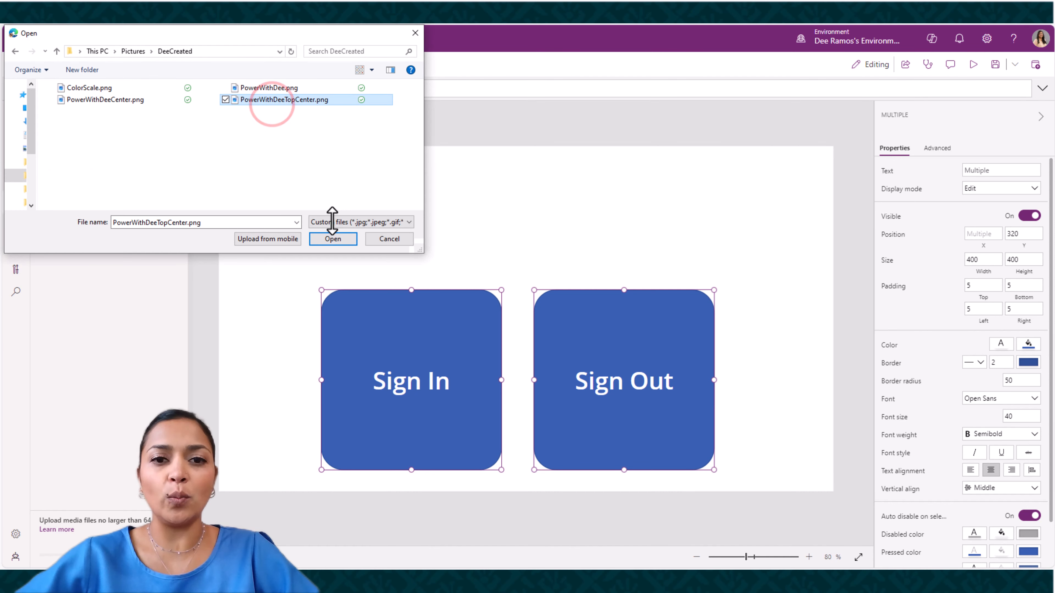
{"action": "left_click", "coordinate": [343, 240]}
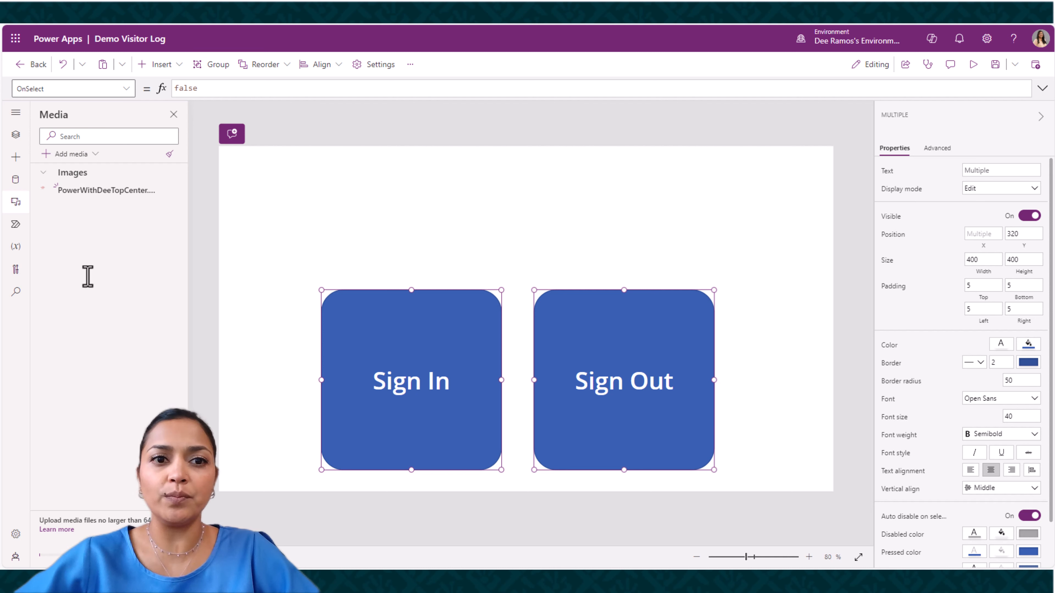
Set the background image of HomeScreen to the uploaded PowerWithDeeTopCenter picture.
{"action": "left_click", "coordinate": [15, 134]}
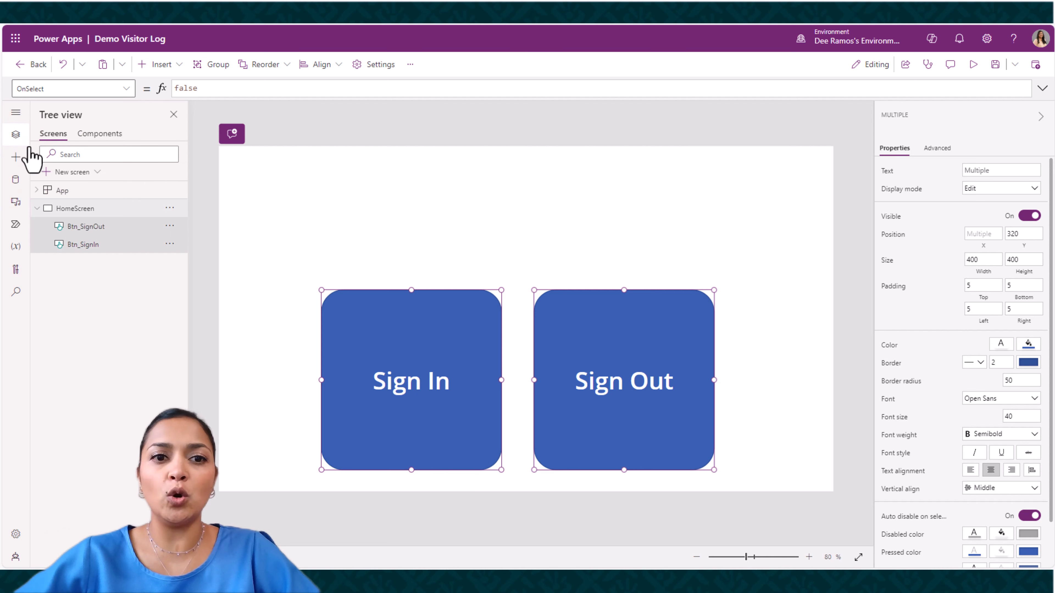
{"action": "left_click", "coordinate": [101, 210]}
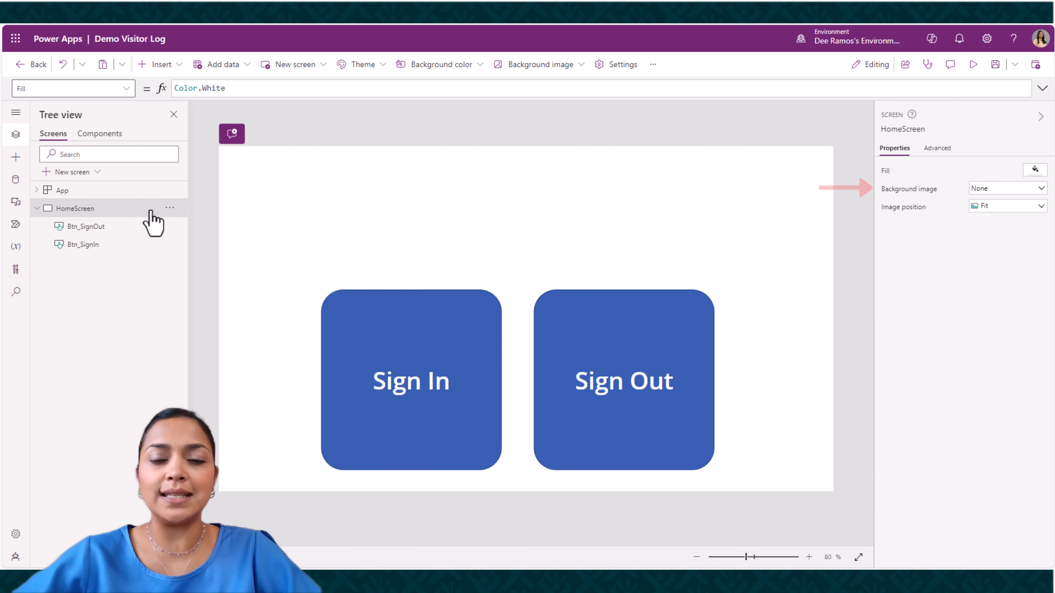
{"action": "left_click", "coordinate": [1041, 188]}
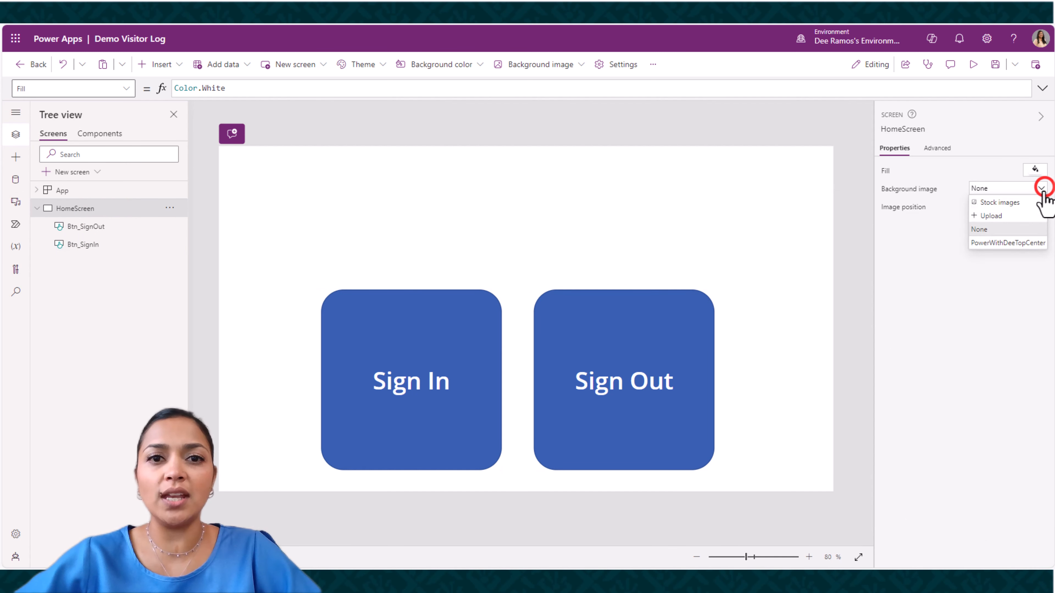
{"action": "left_click", "coordinate": [1026, 244]}
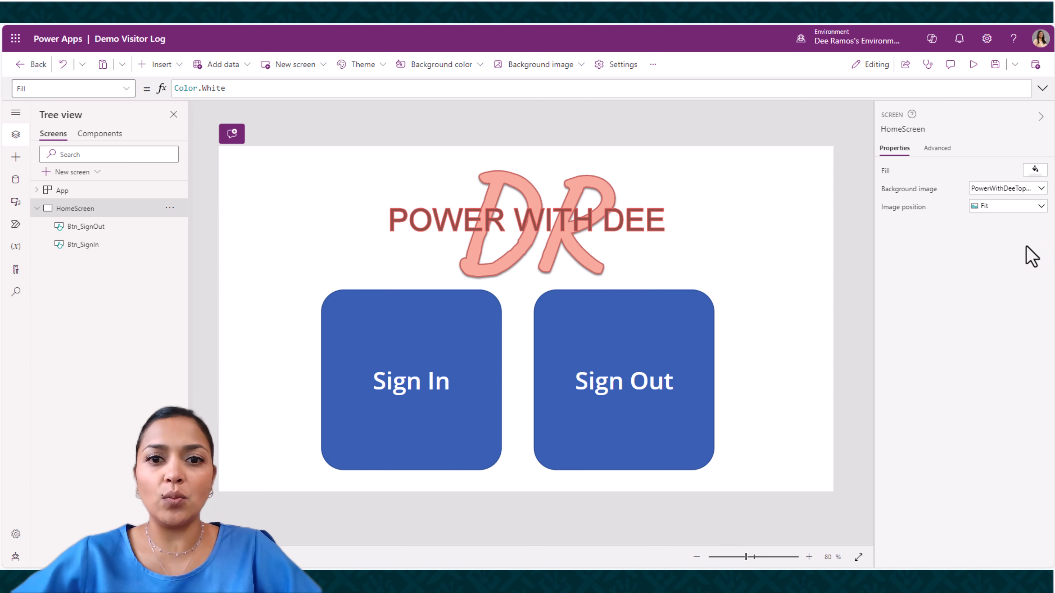
Select both buttons and try a green theme fill, followed by the light blue RGBA(186, 202, 226, 1).
{"action": "left_click", "coordinate": [479, 334]}
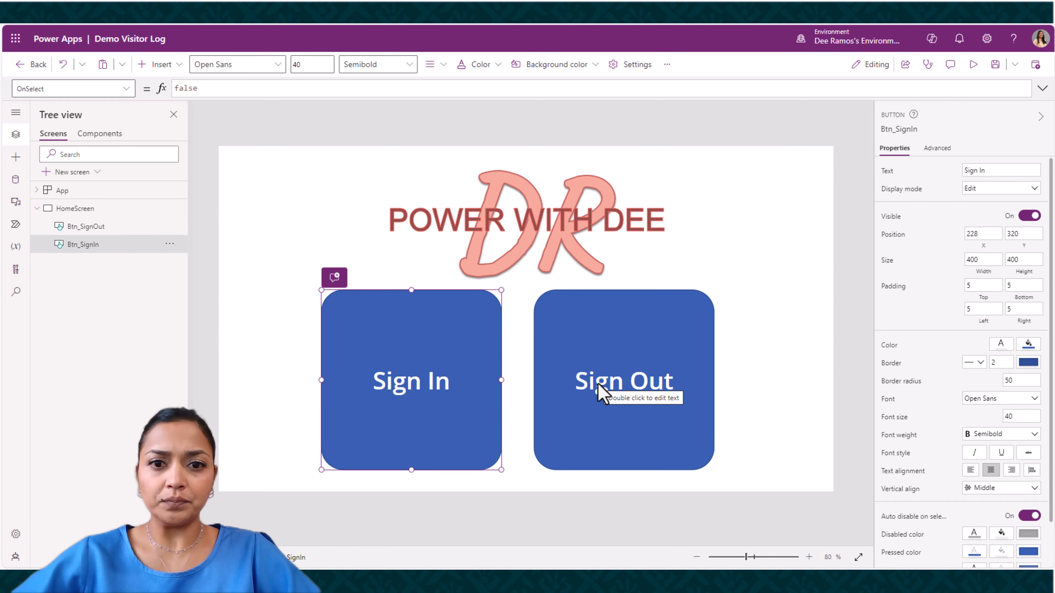
{"action": "left_click", "coordinate": [642, 331], "text": "shift"}
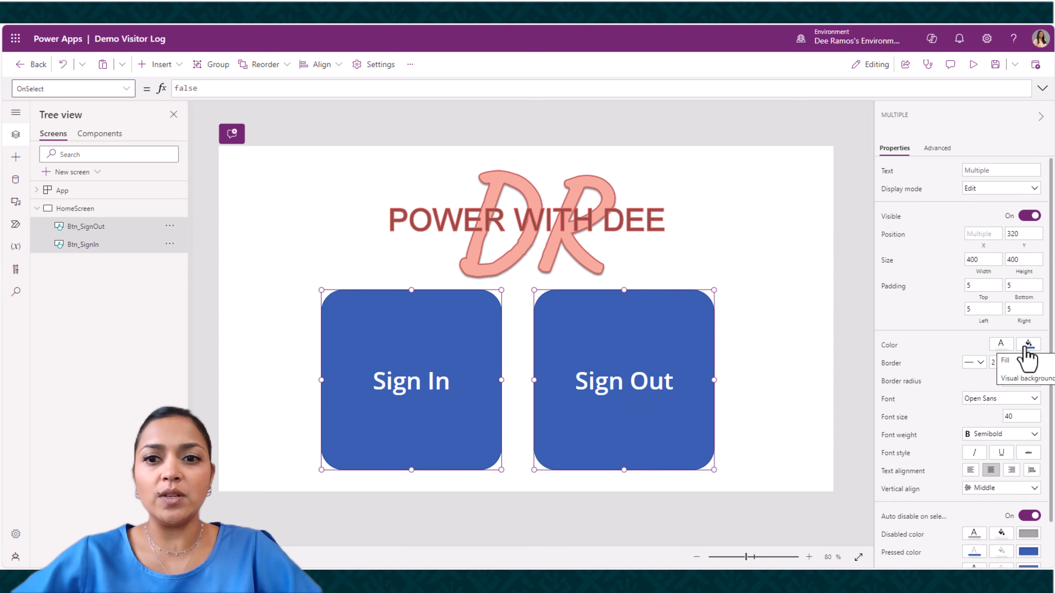
{"action": "left_click", "coordinate": [1024, 348]}
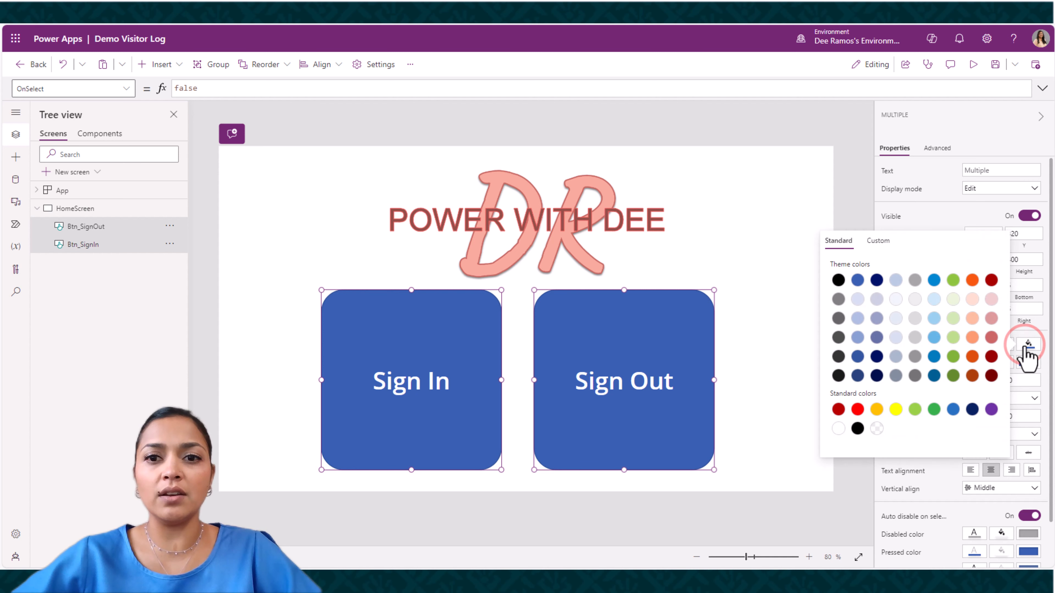
{"action": "left_click", "coordinate": [953, 356]}
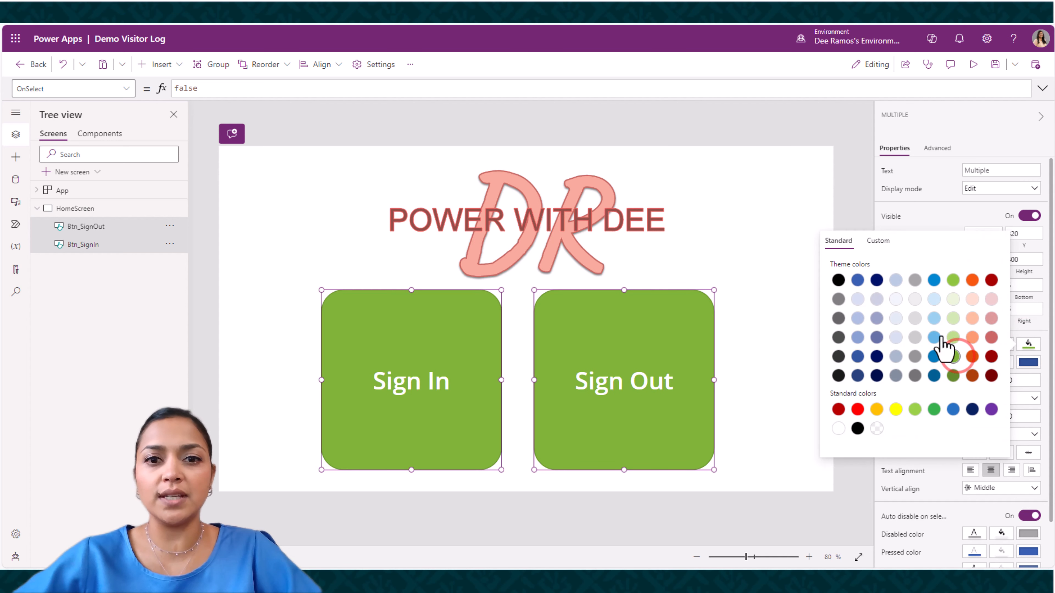
{"action": "left_click", "coordinate": [895, 280]}
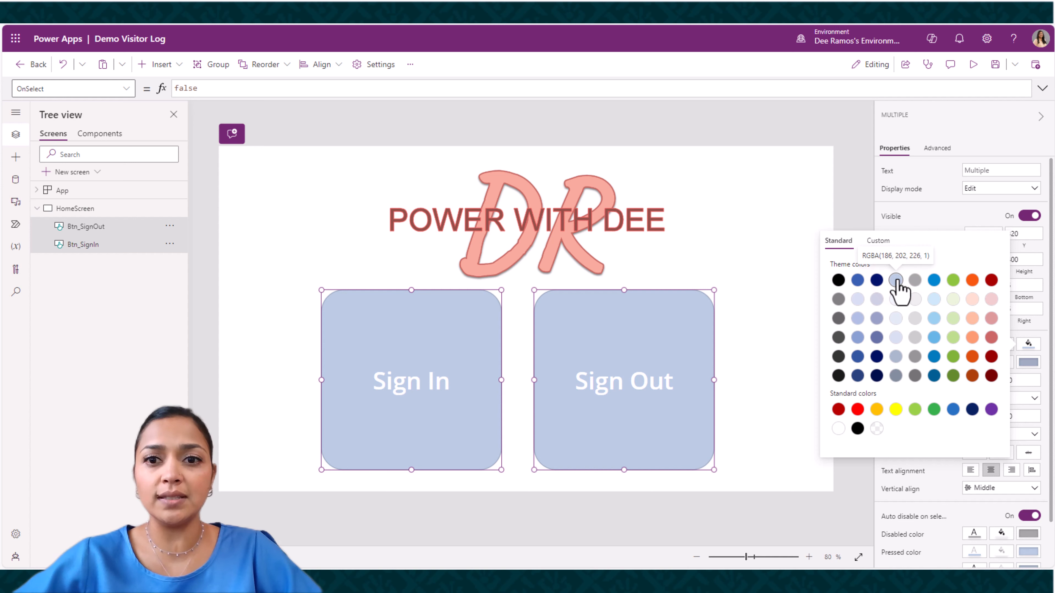
Replace the hex code of both buttons' custom fill color with a new code starting with C6.
{"action": "left_click", "coordinate": [883, 247]}
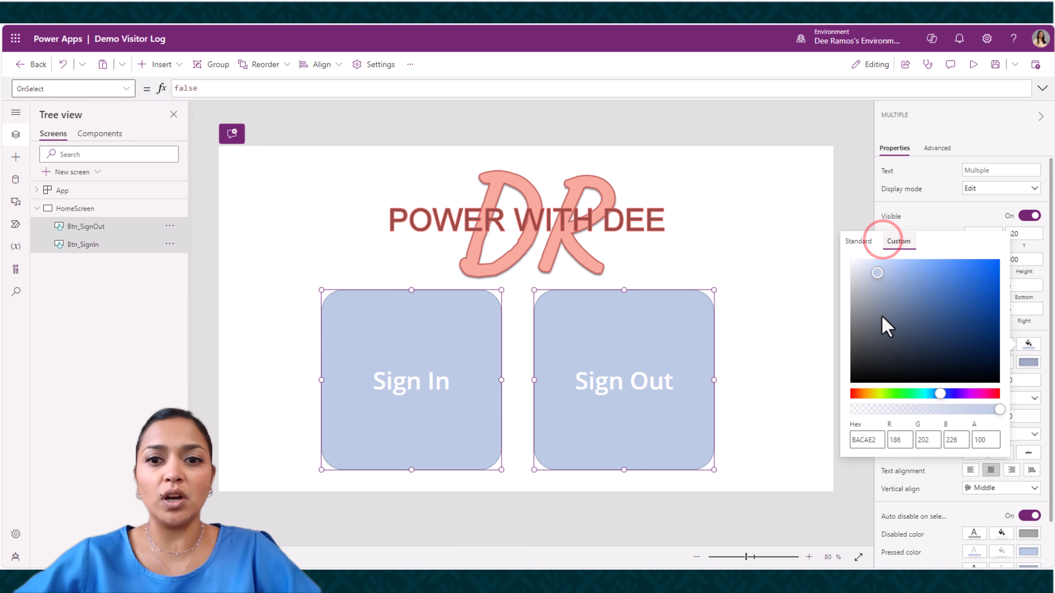
{"action": "key", "text": "BackSpace"}
{"action": "key", "text": "BackSpace"}
{"action": "key", "text": "BackSpace"}
{"action": "key", "text": "BackSpace"}
{"action": "key", "text": "BackSpace"}
{"action": "key", "text": "BackSpace"}
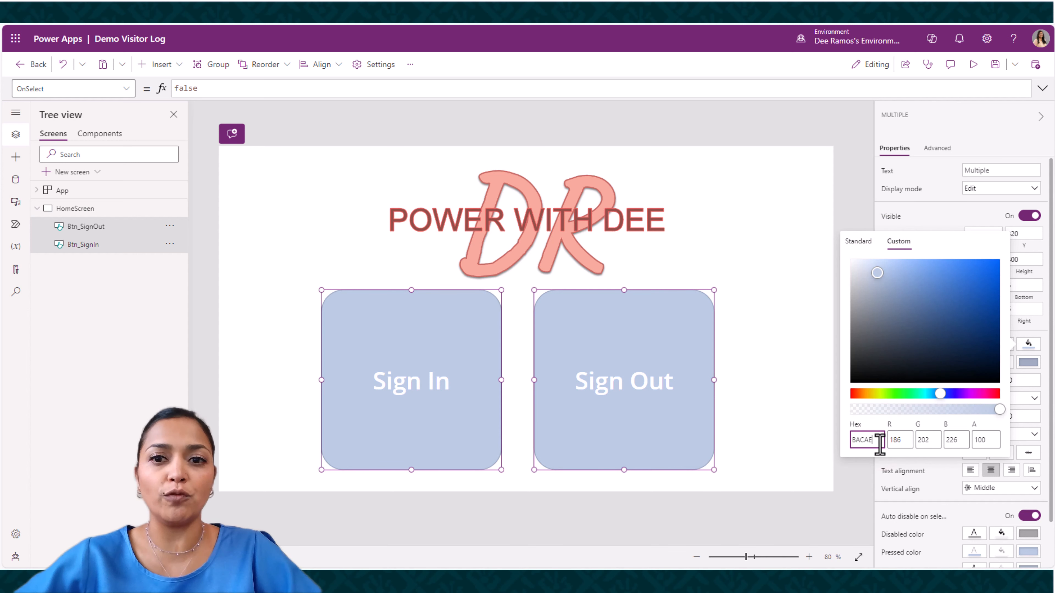
{"action": "type", "text": "C6"}
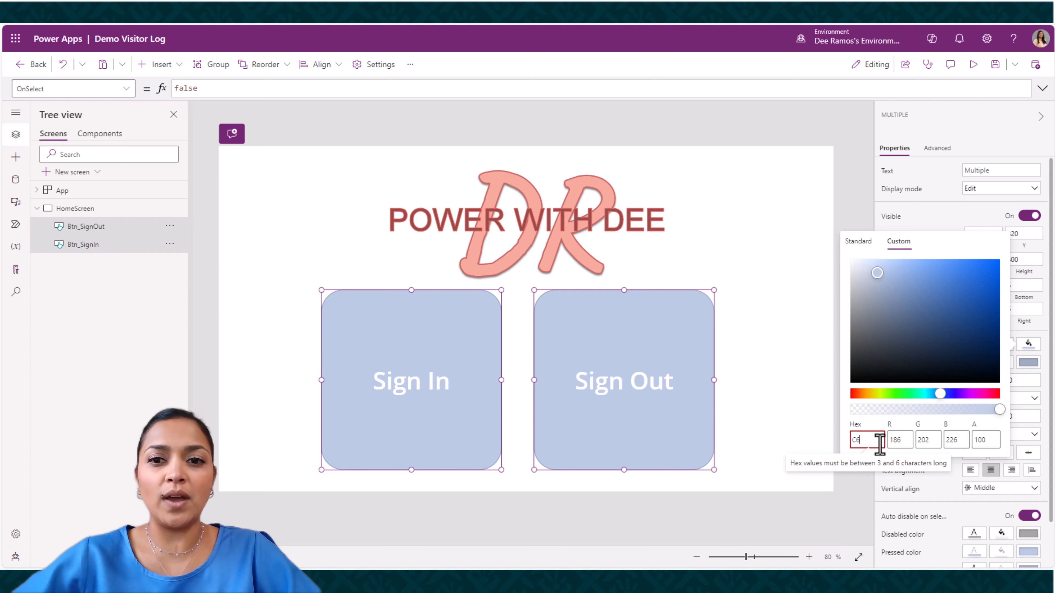